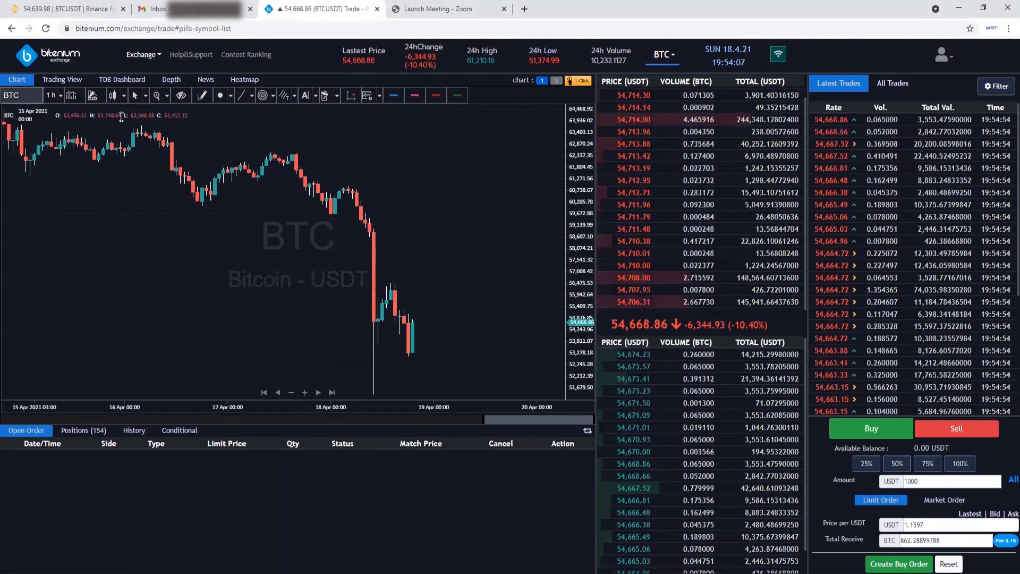
- Switch the traded coin from BTC to BNB (Binance Coin) and bring its recent candles into closer view
left_click(671, 57)
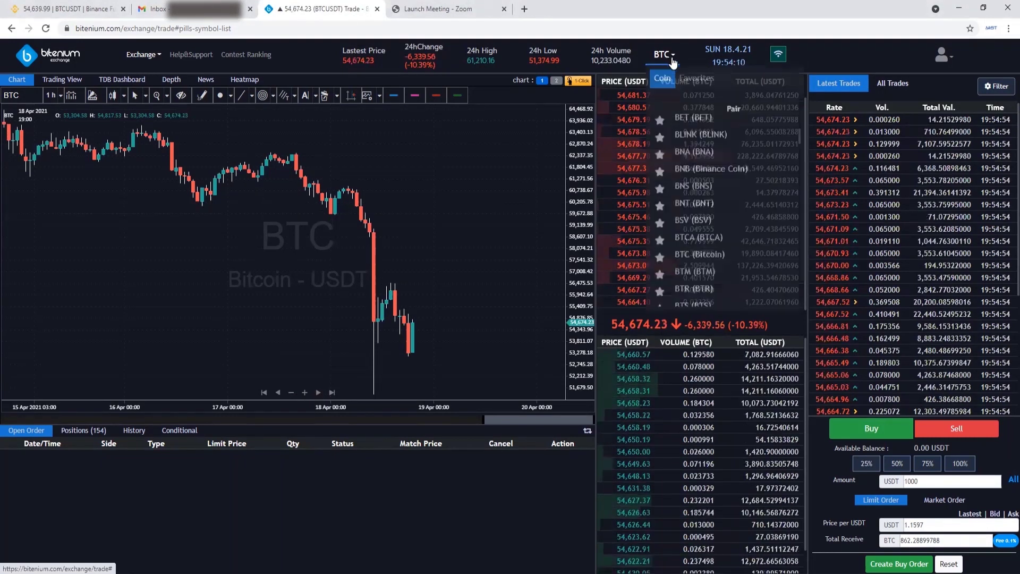
left_click(701, 175)
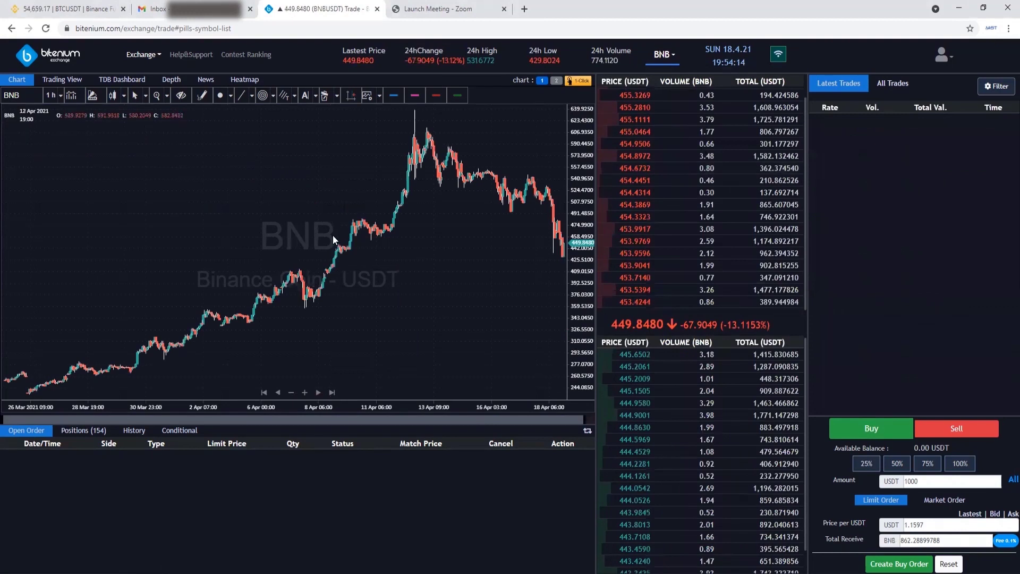
scroll(435, 247, "up", 5)
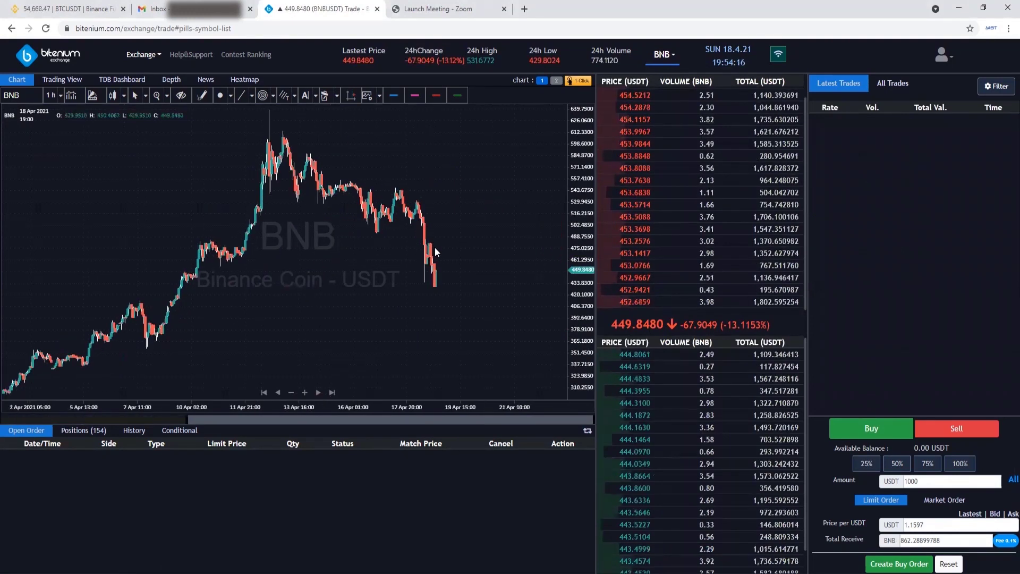
left_click_drag(256, 202, 160, 199)
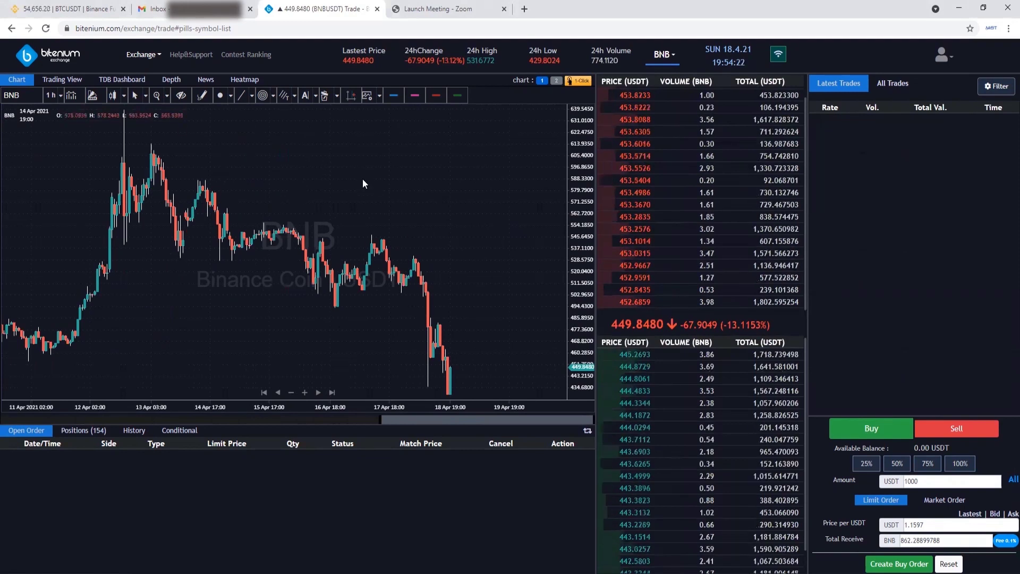
left_click_drag(279, 171, 369, 167)
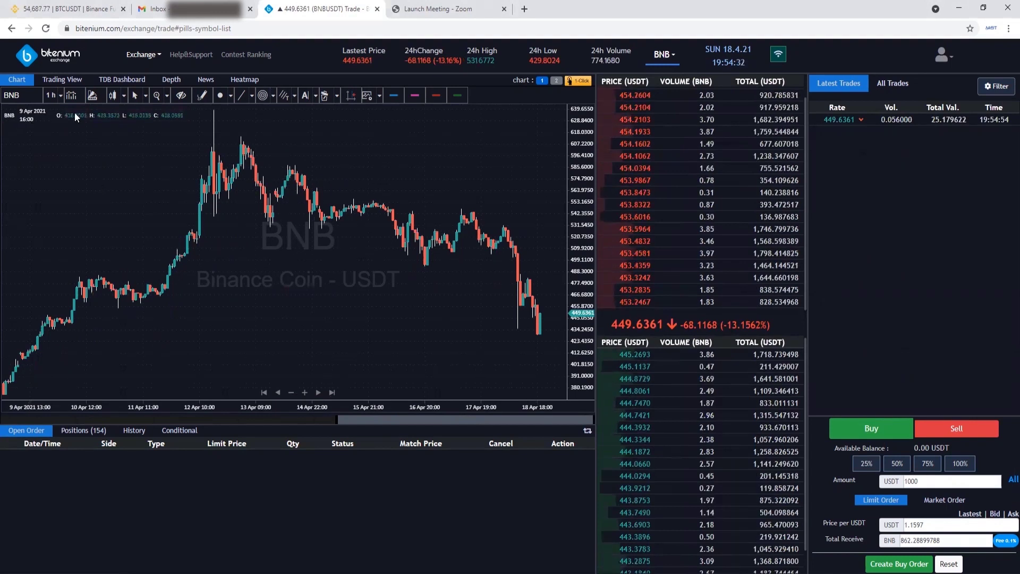
- Load the Bitcoin USDT chart by looking up the symbol BTC within the chart
left_click(5, 97)
type("BTC")
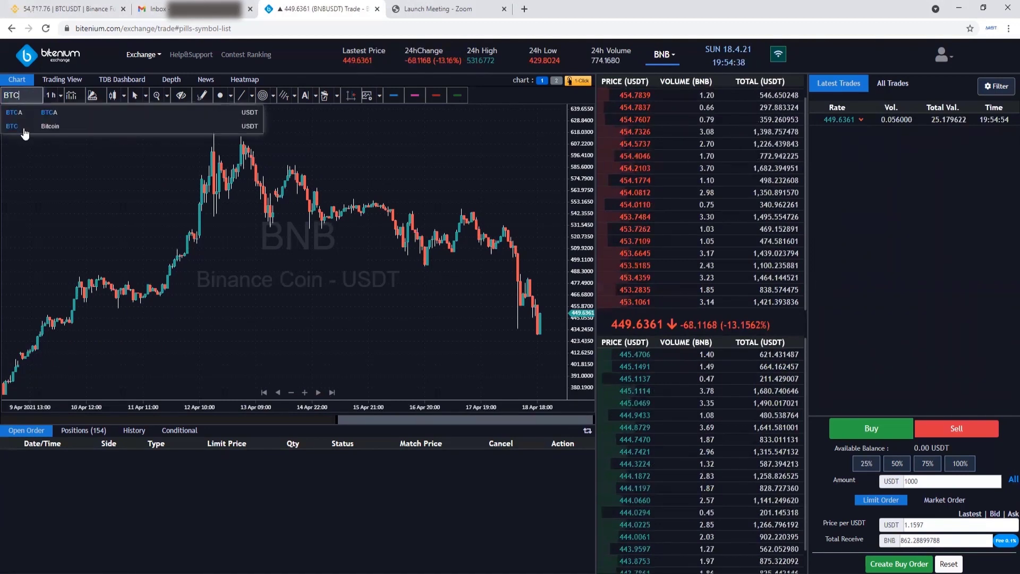
left_click(23, 126)
- Return the chart to Binance Coin by looking up the symbol BNB, and frame its recent price action
left_click_drag(29, 92, 1, 94)
type("BNB")
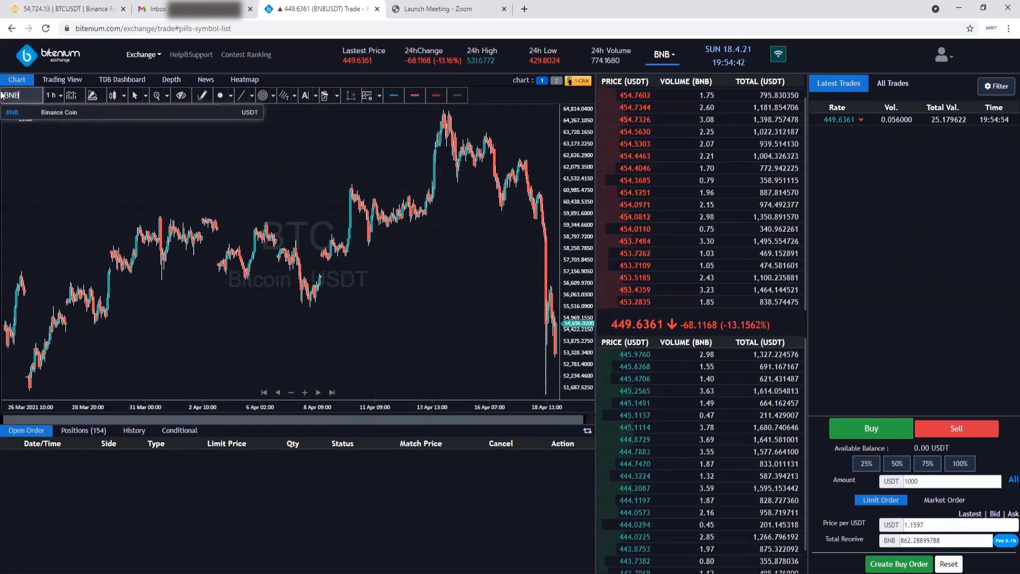
left_click(80, 113)
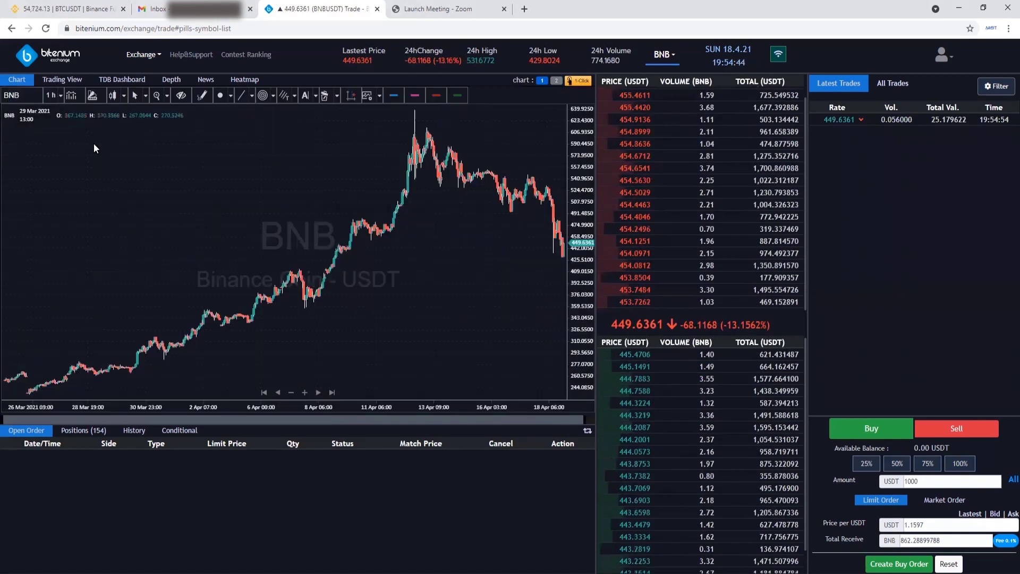
left_click_drag(243, 206, 144, 201)
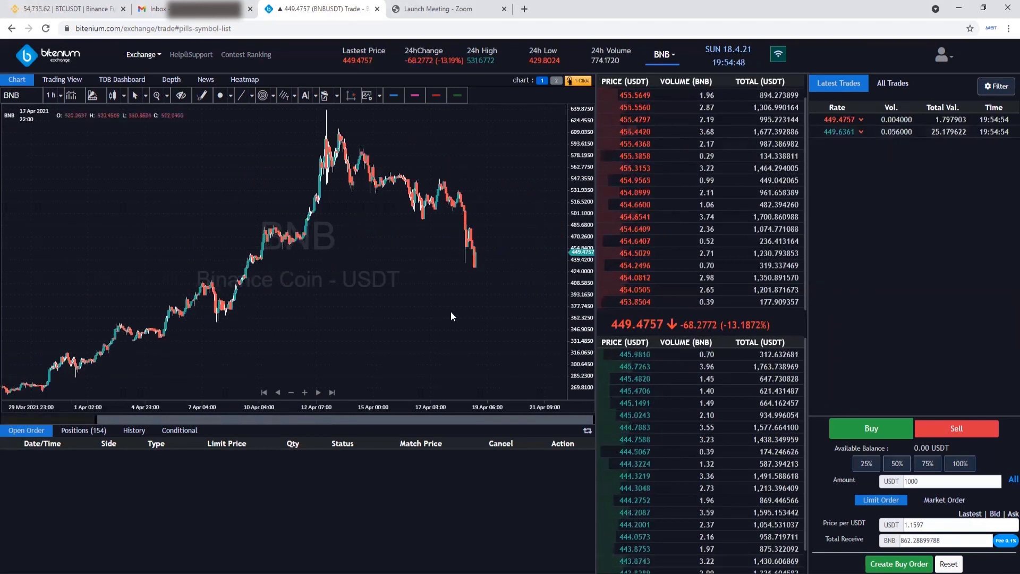
scroll(442, 240, "up", 3)
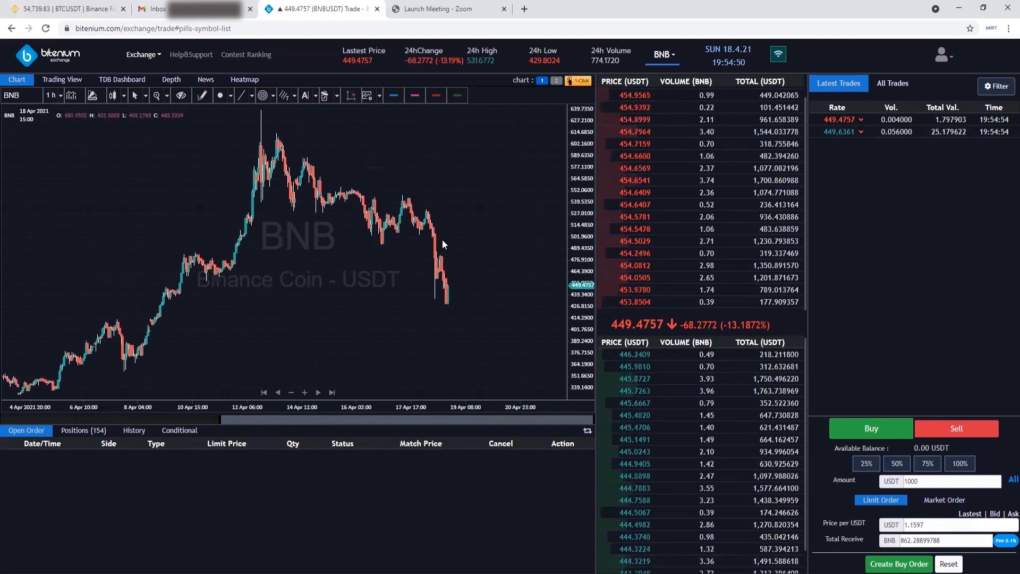
left_click_drag(366, 206, 413, 207)
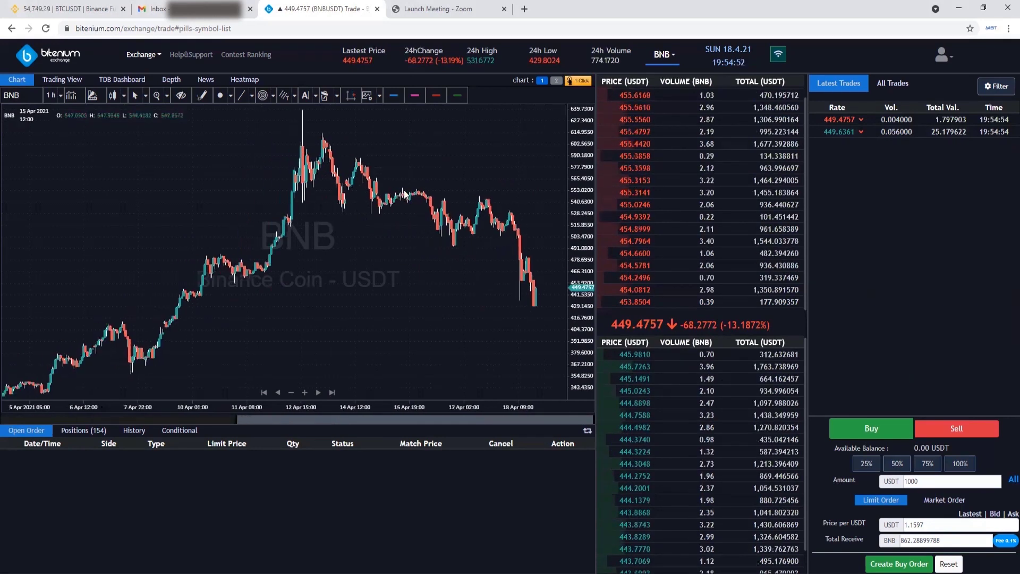
- Set the BNB chart interval to 1 day and enlarge the latest daily candles
left_click(52, 97)
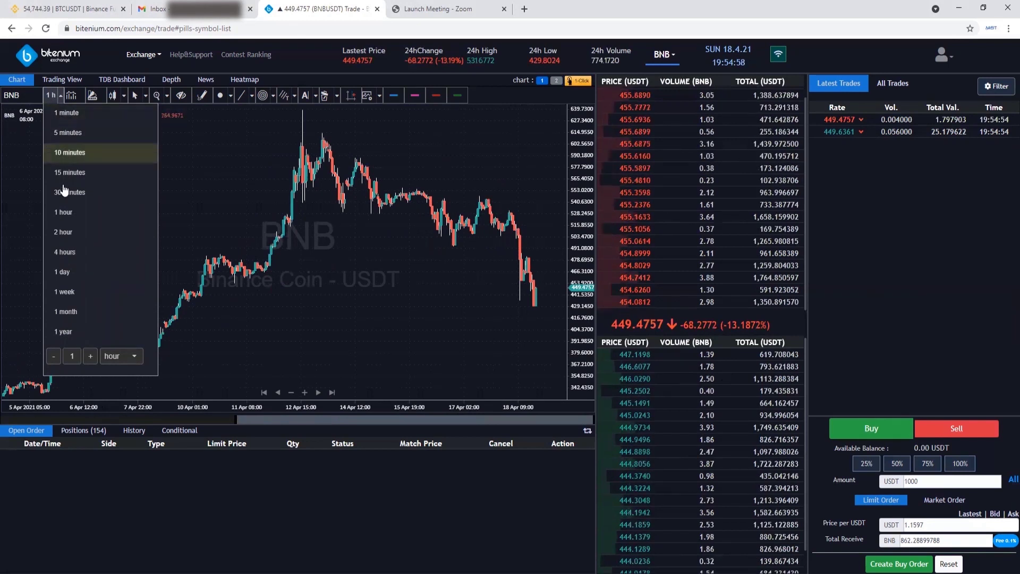
left_click(62, 272)
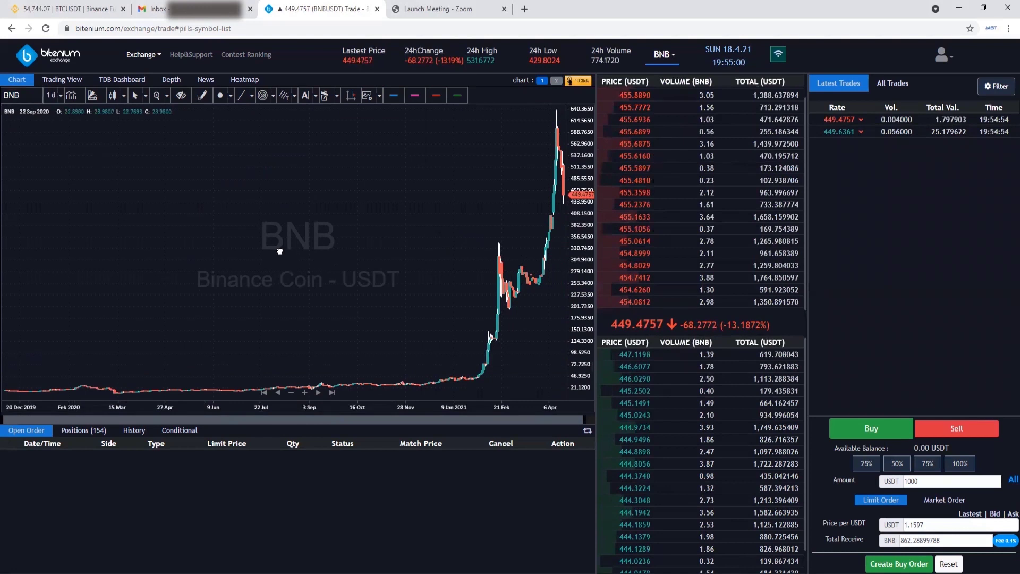
scroll(373, 244, "up", 5)
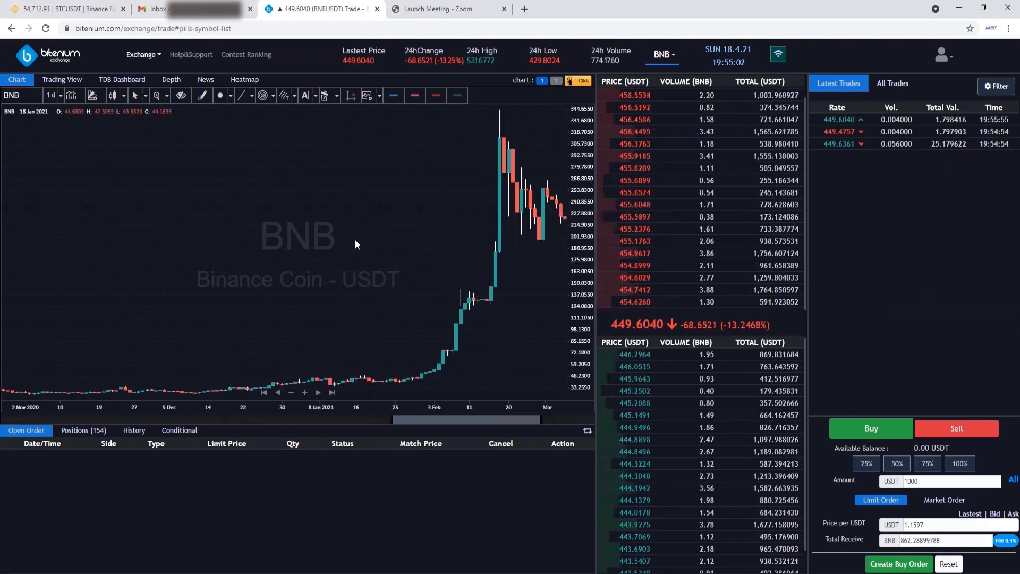
scroll(313, 242, "up", 4)
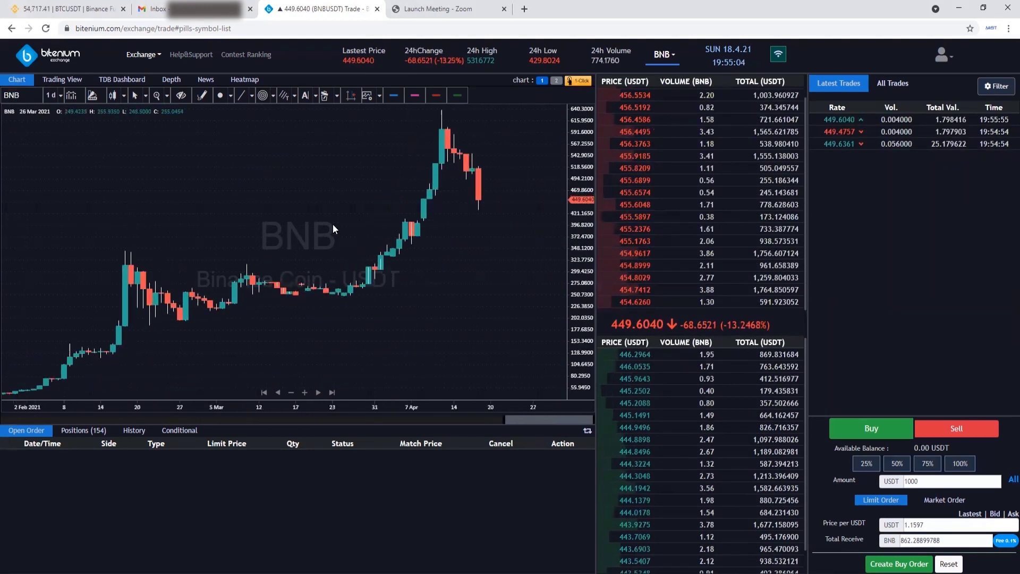
- Set the BNB chart interval back to 1 hour and enlarge the latest hourly candles
left_click(61, 95)
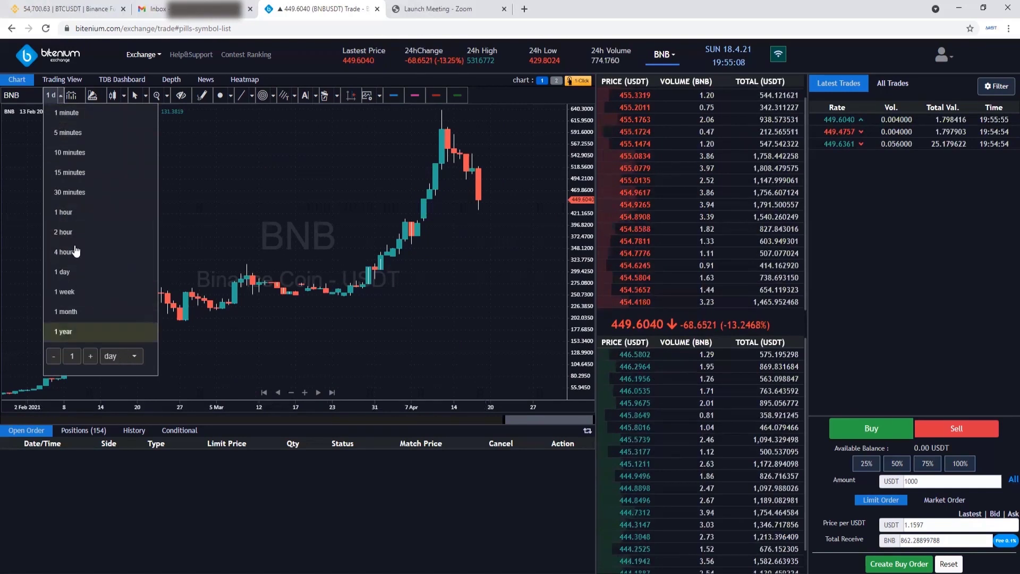
left_click(65, 213)
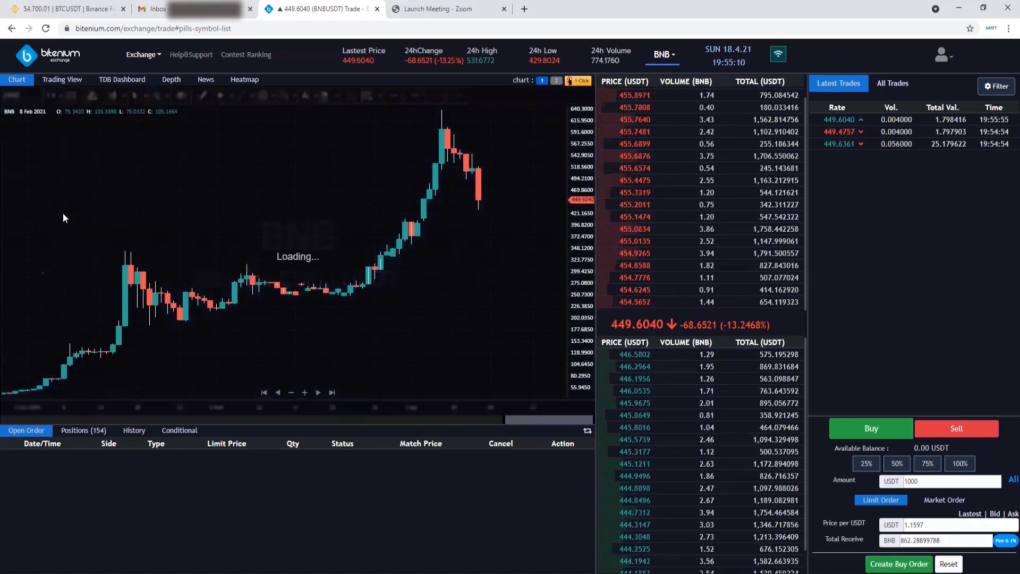
scroll(435, 287, "up", 5)
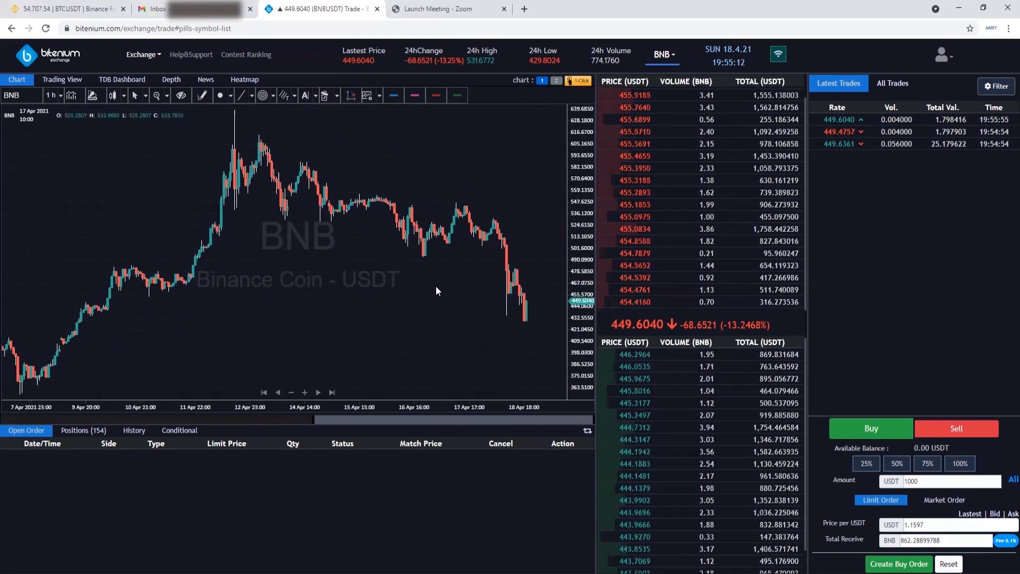
left_click_drag(382, 266, 153, 206)
scroll(257, 193, "up", 2)
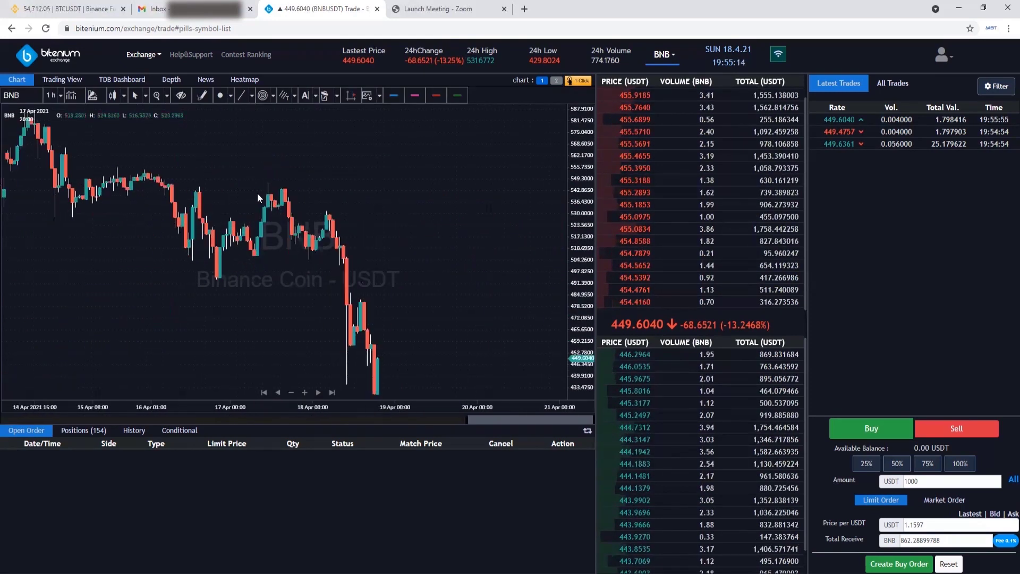
- Find the moving average indicators with "Mov" and add the Exponential Moving Average to the chart five times
left_click(72, 95)
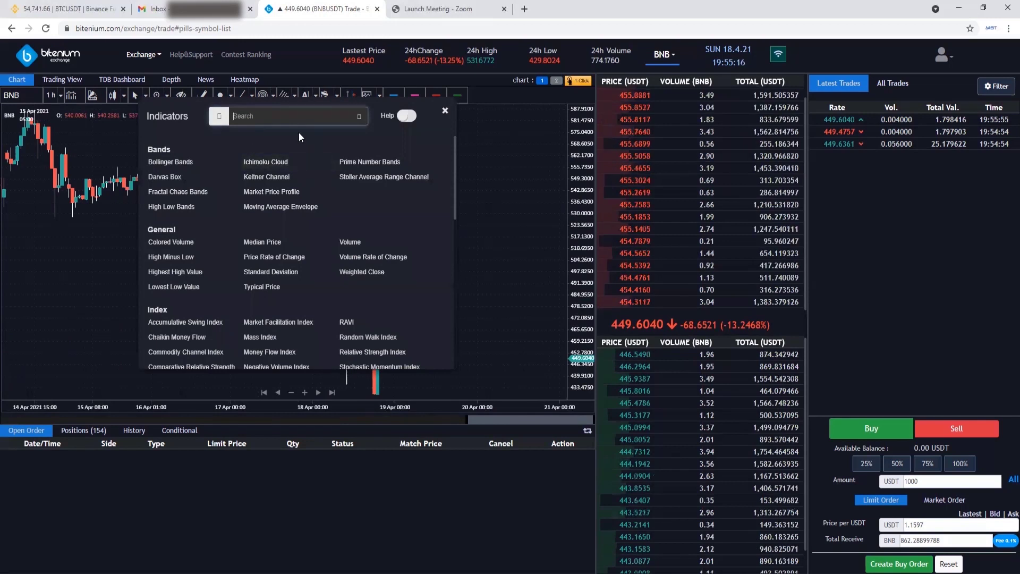
left_click(265, 117)
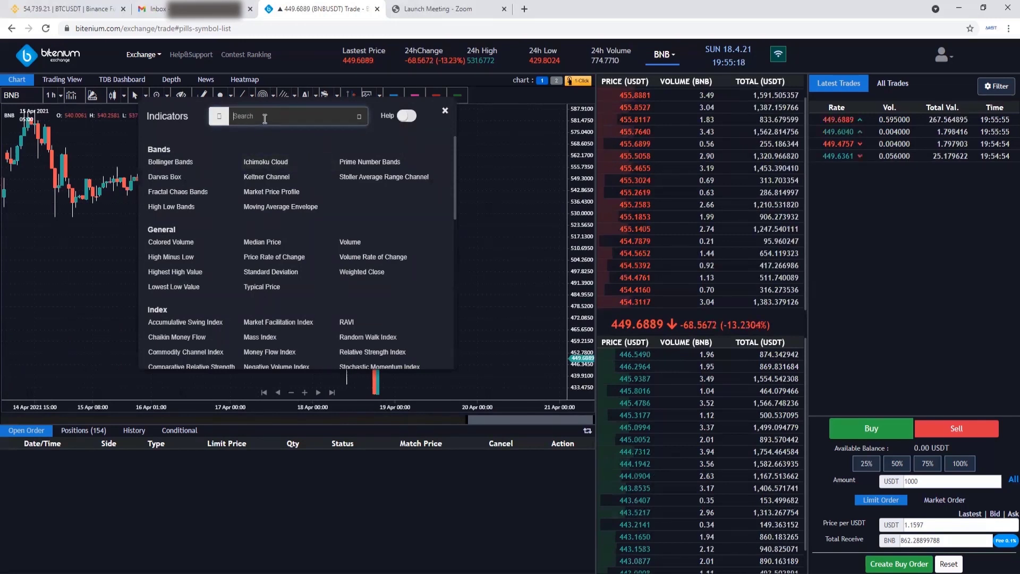
type("Mov")
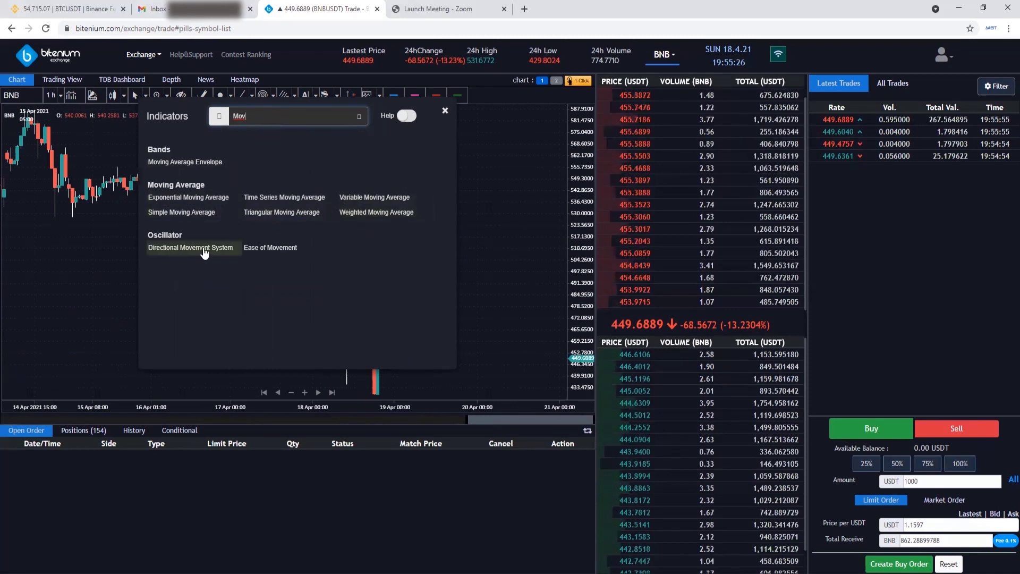
left_click(179, 199)
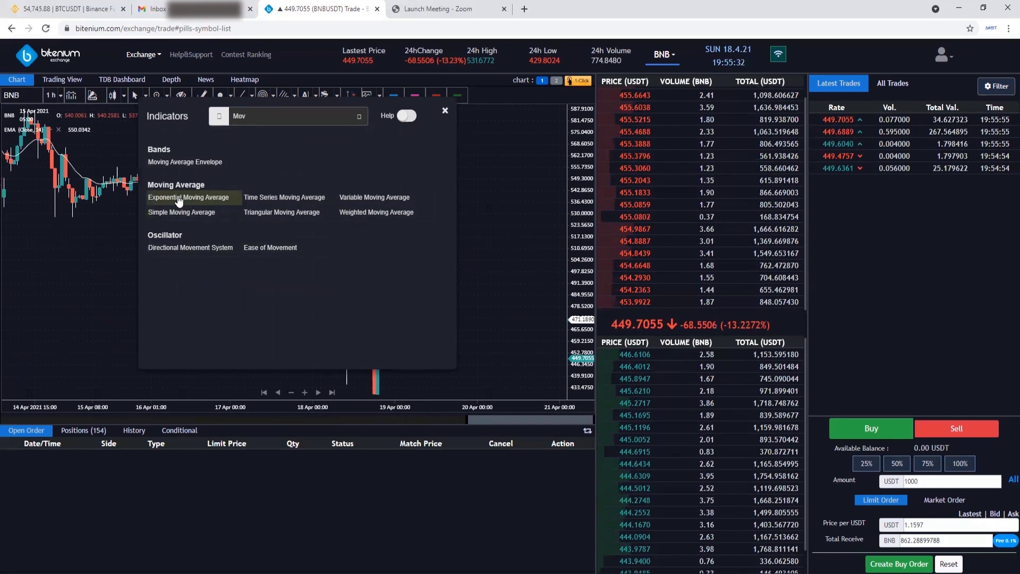
left_click(179, 198)
left_click(179, 198)
left_click(179, 199)
left_click(179, 198)
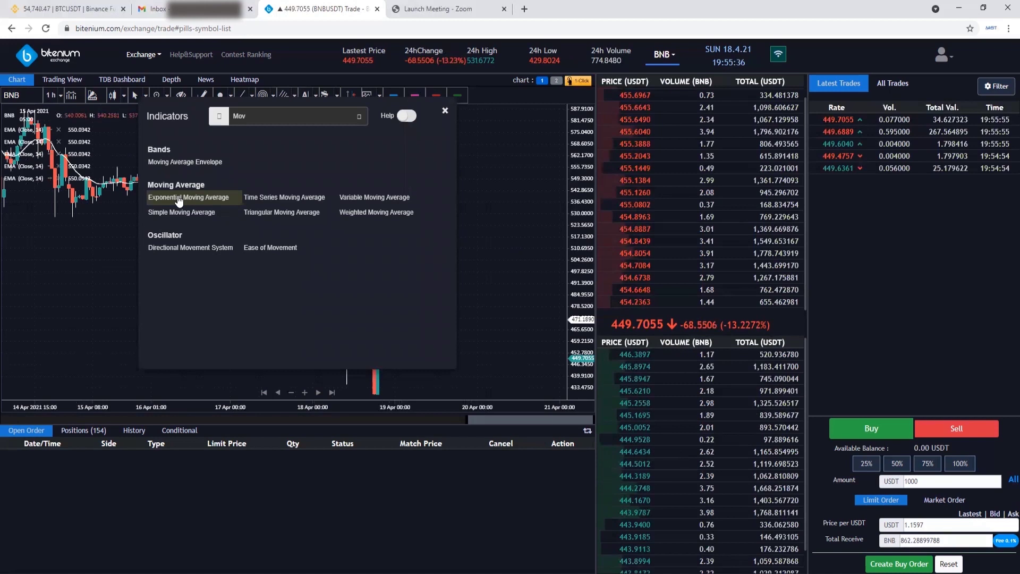
- Search the indicators for "macd" and add the MACD oscillator to the chart
key("BackSpace")
key("BackSpace")
key("BackSpace")
type("macd")
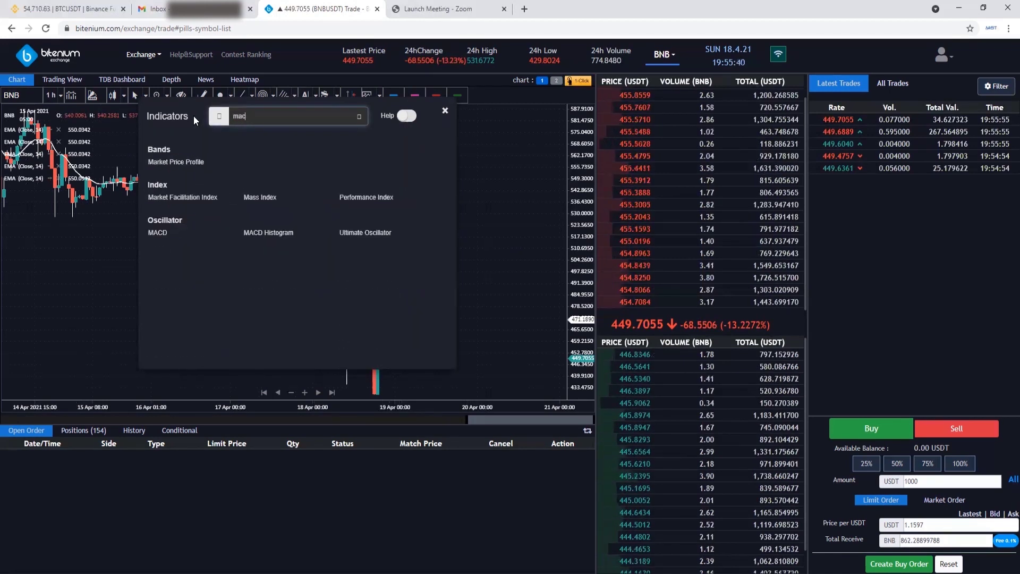
left_click(163, 165)
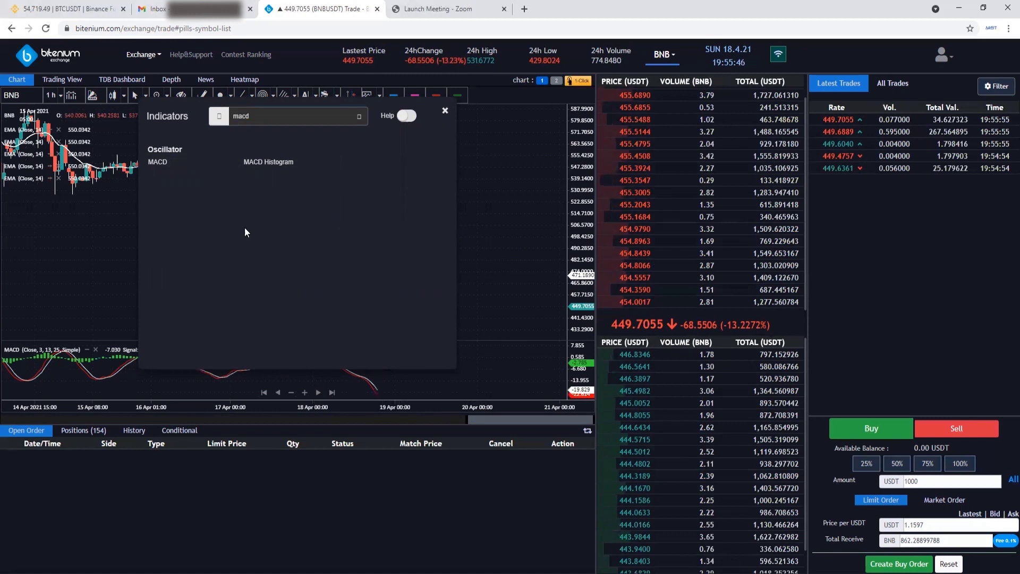
- Find the Stochastic Momentum Index with "sto", add it to the chart, and make the MACD pane slightly taller
double_click(242, 116)
type("sto")
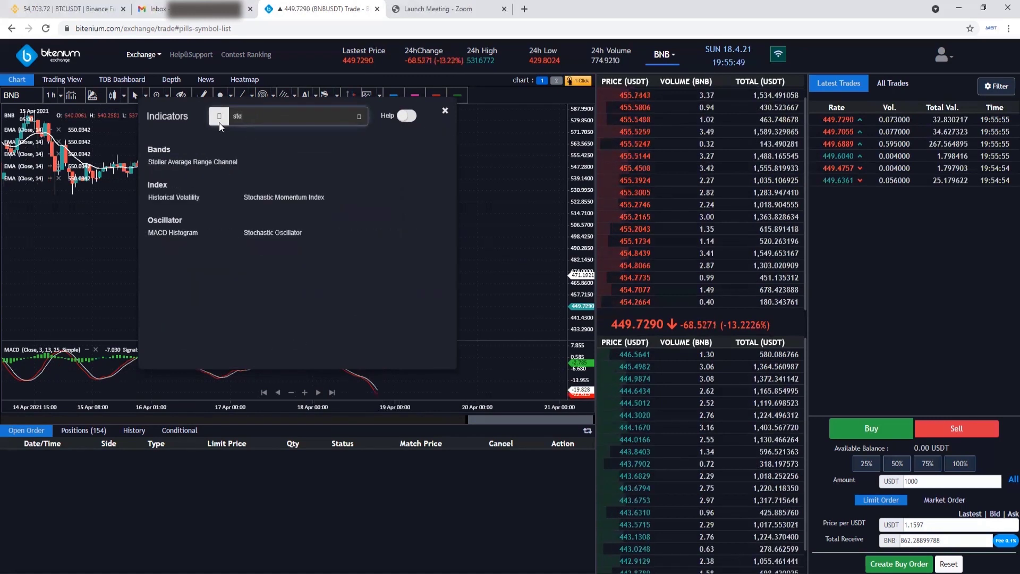
left_click(290, 208)
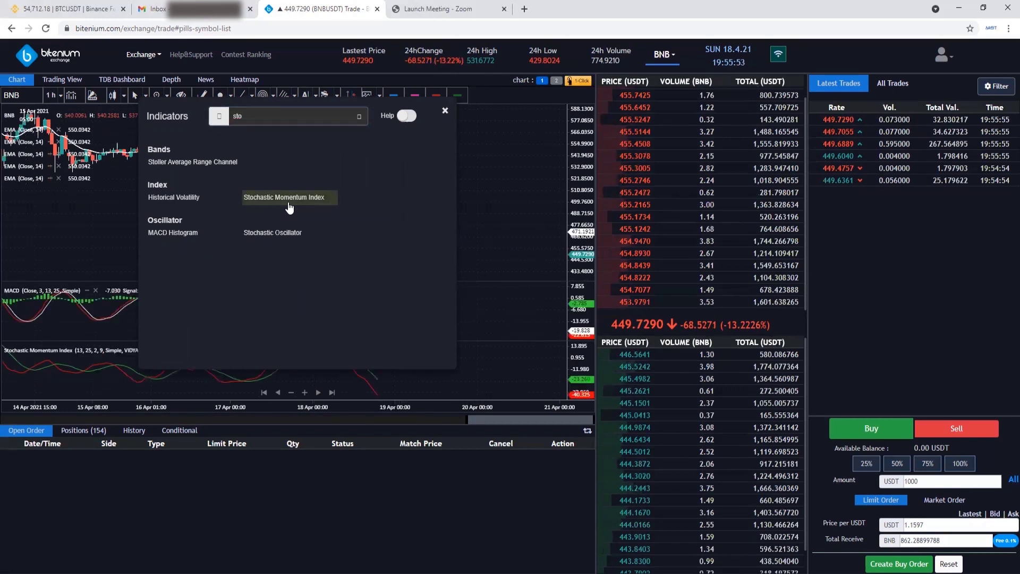
left_click(445, 113)
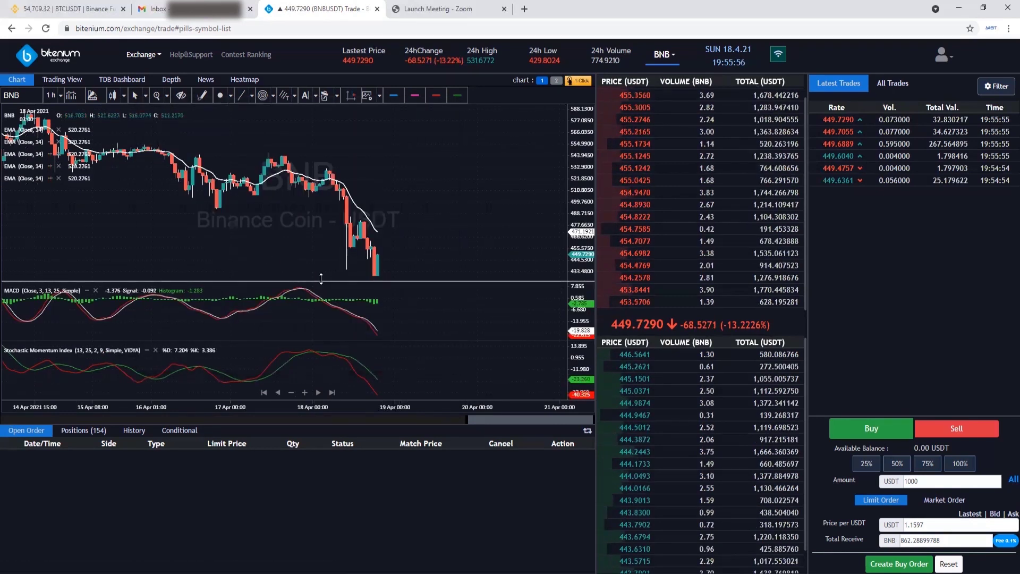
left_click_drag(321, 270, 322, 260)
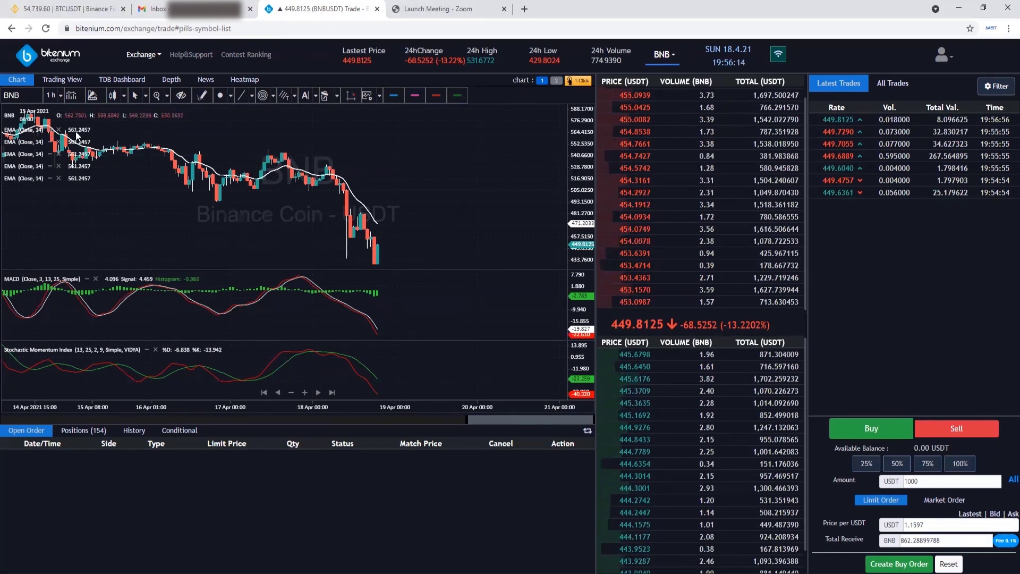
- Open the settings of the first EMA in the price chart and set its periods to 5
right_click(32, 132)
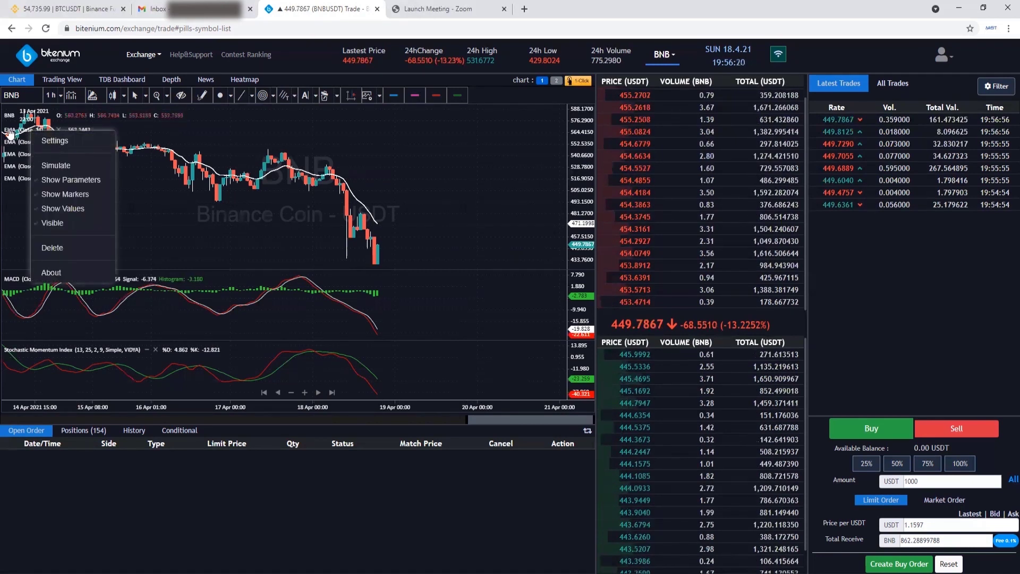
left_click(55, 141)
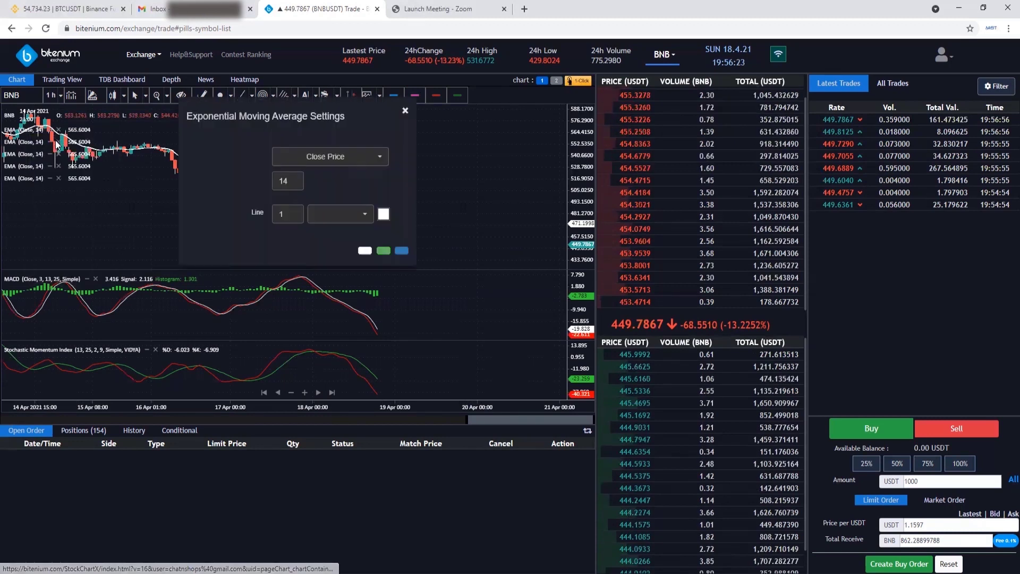
left_click(377, 161)
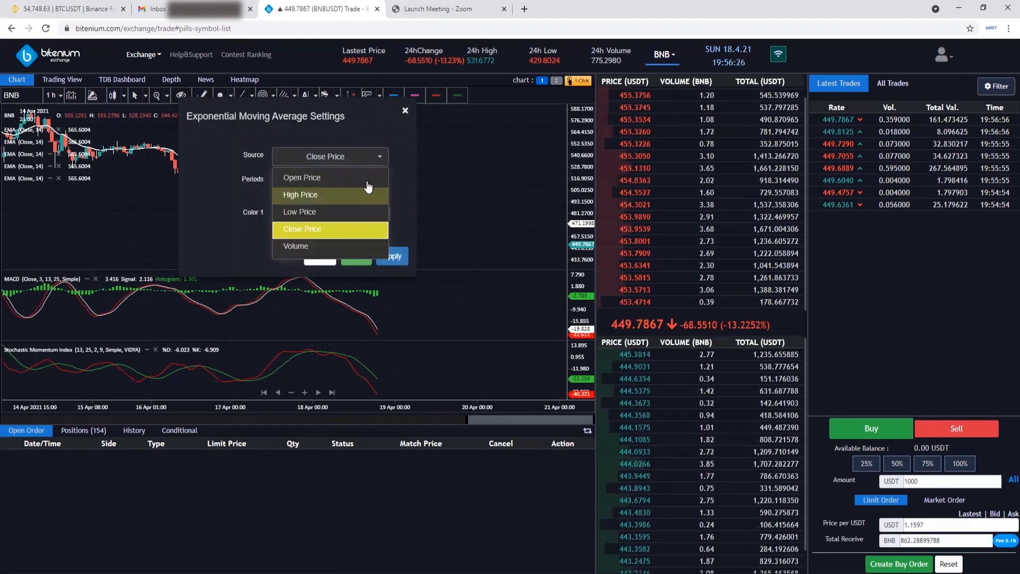
left_click(381, 159)
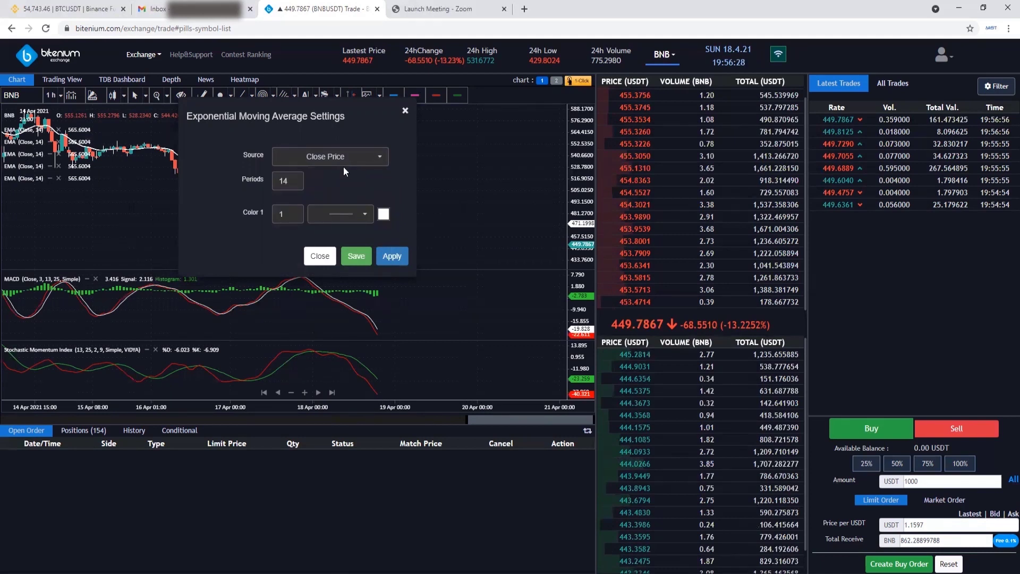
left_click_drag(290, 181, 266, 181)
type("5")
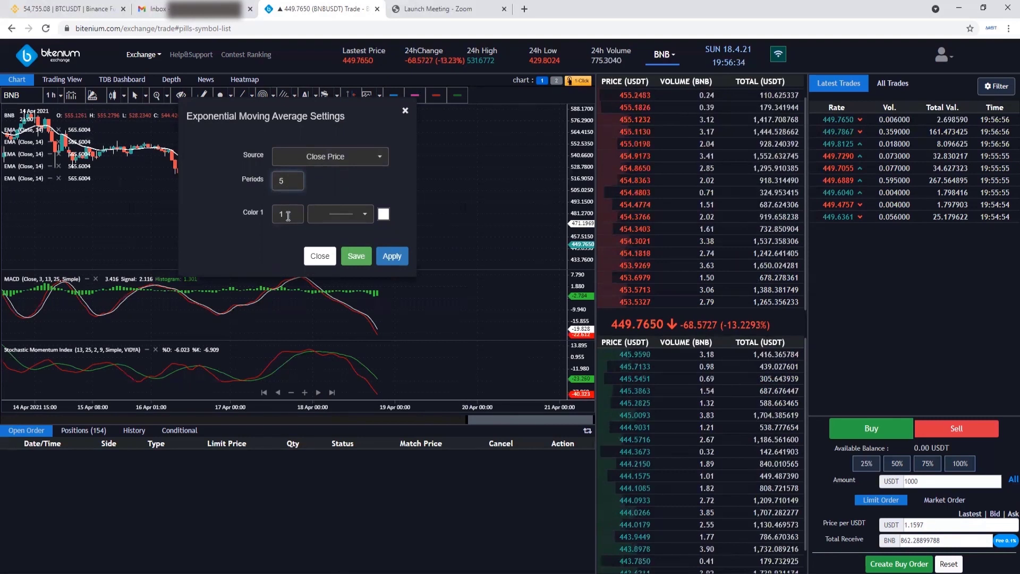
- Give the first EMA a bright green line of width 2 and apply the settings
type("2")
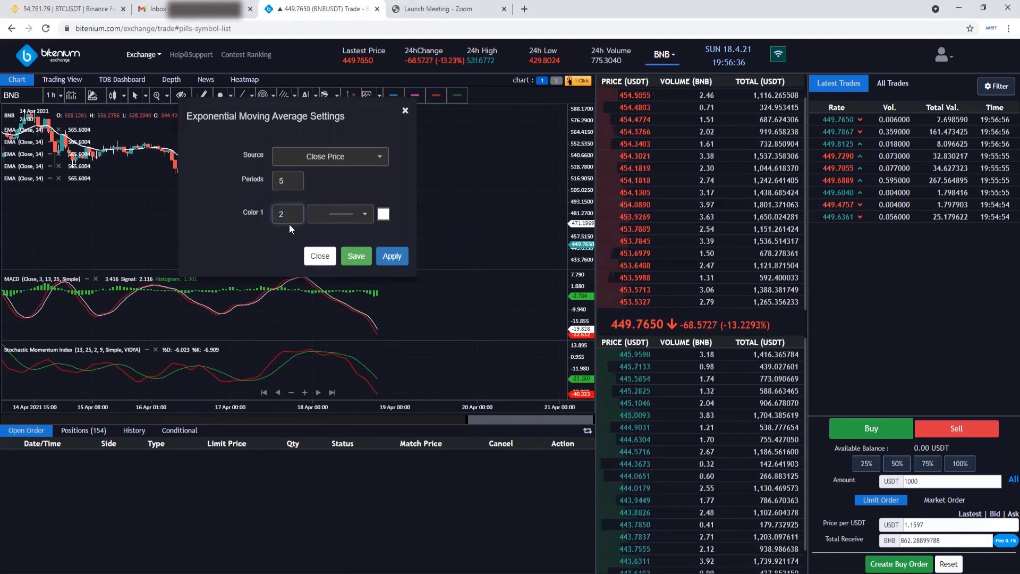
left_click(383, 216)
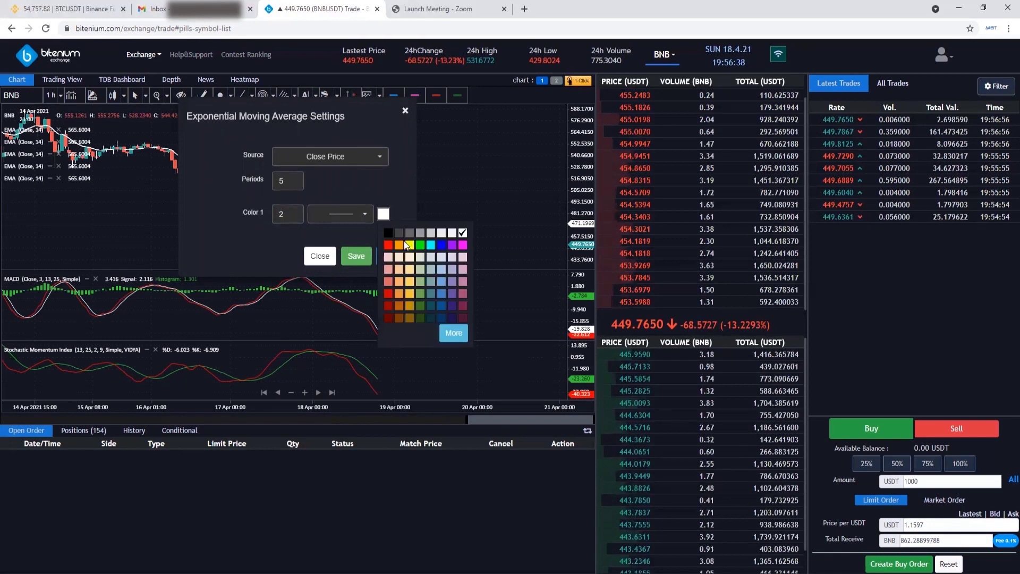
left_click(420, 245)
left_click(392, 256)
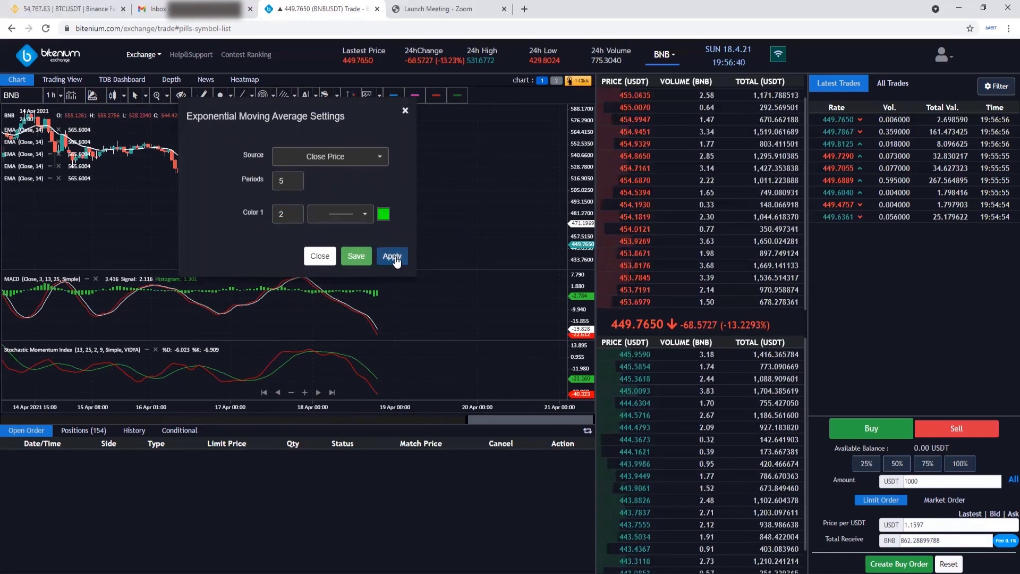
left_click(330, 256)
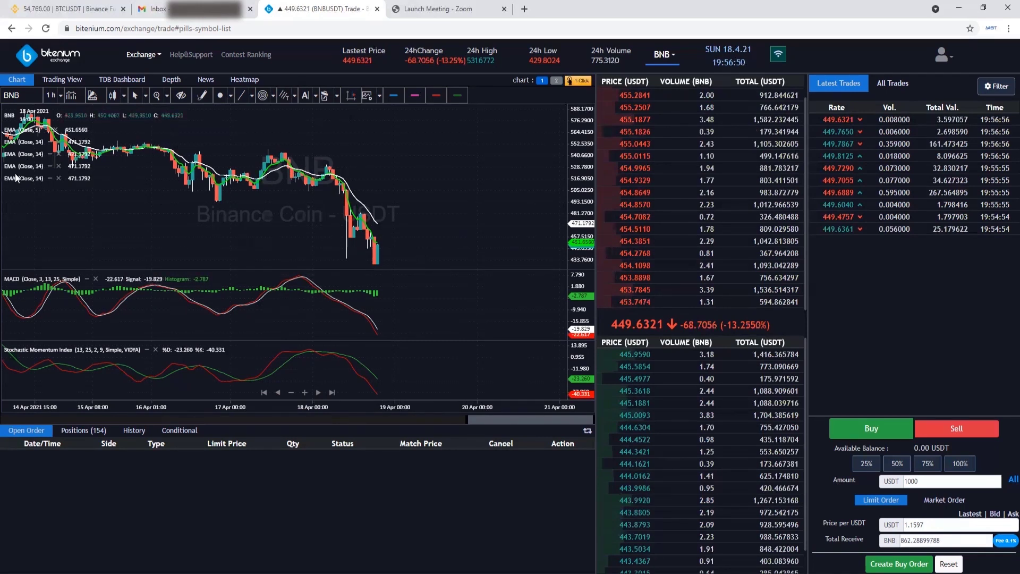
- Configure the second EMA with Close Price as its source and 10 periods
left_click(25, 142)
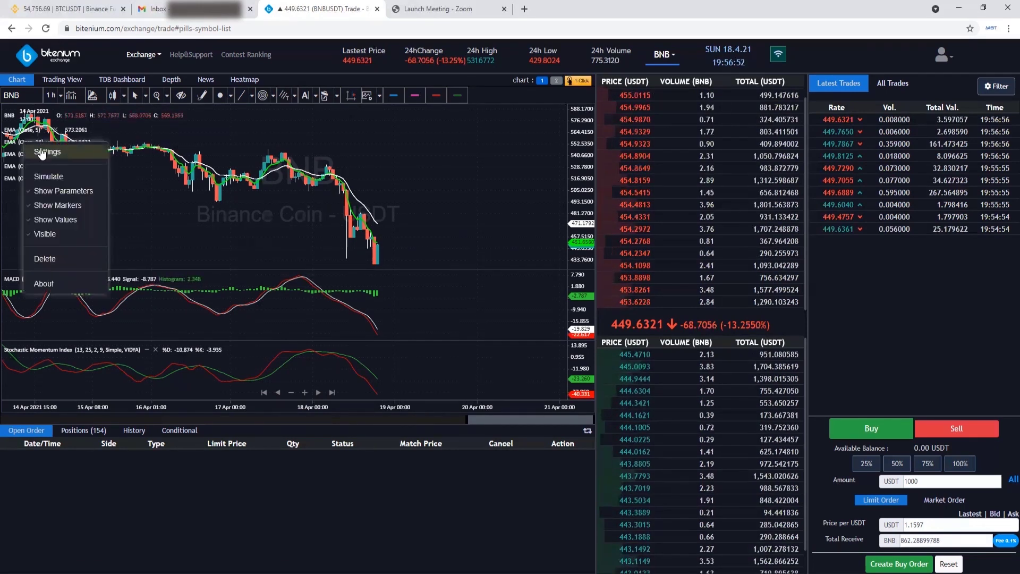
left_click(41, 153)
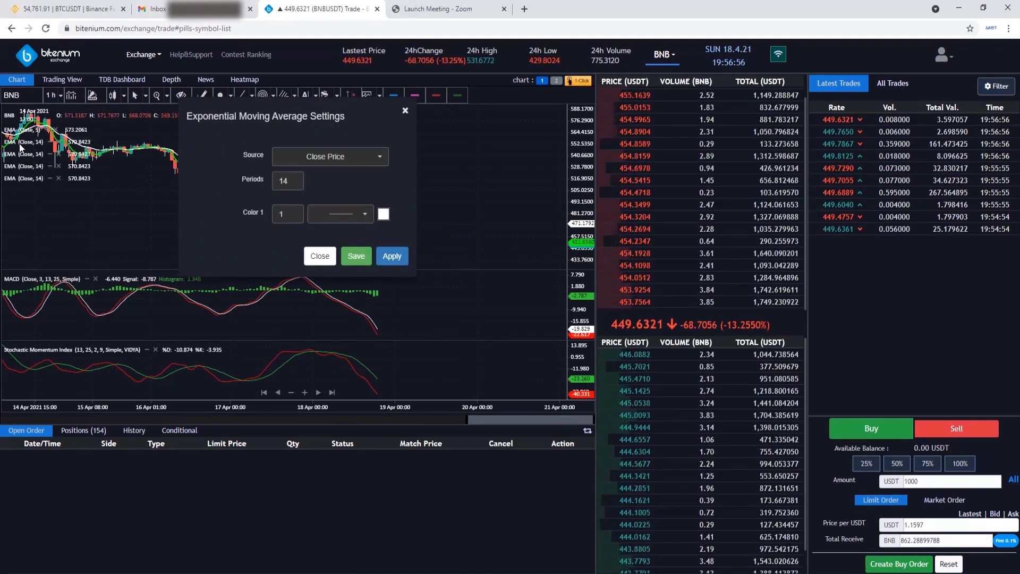
left_click(376, 157)
left_click(306, 229)
left_click(302, 187)
key("BackSpace")
type("0")
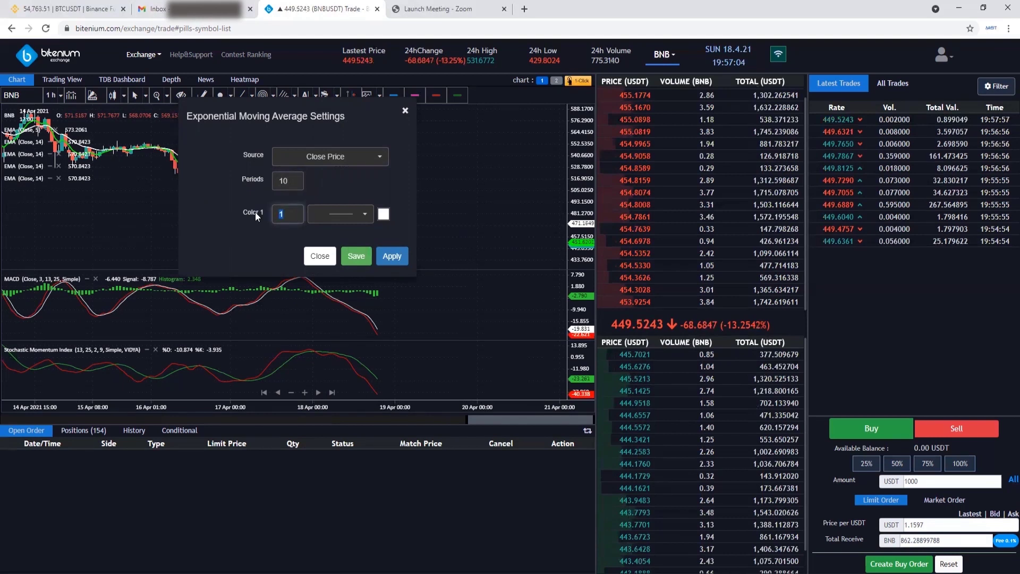
- Give the second EMA a yellow line of width 2 and apply the settings
type("2")
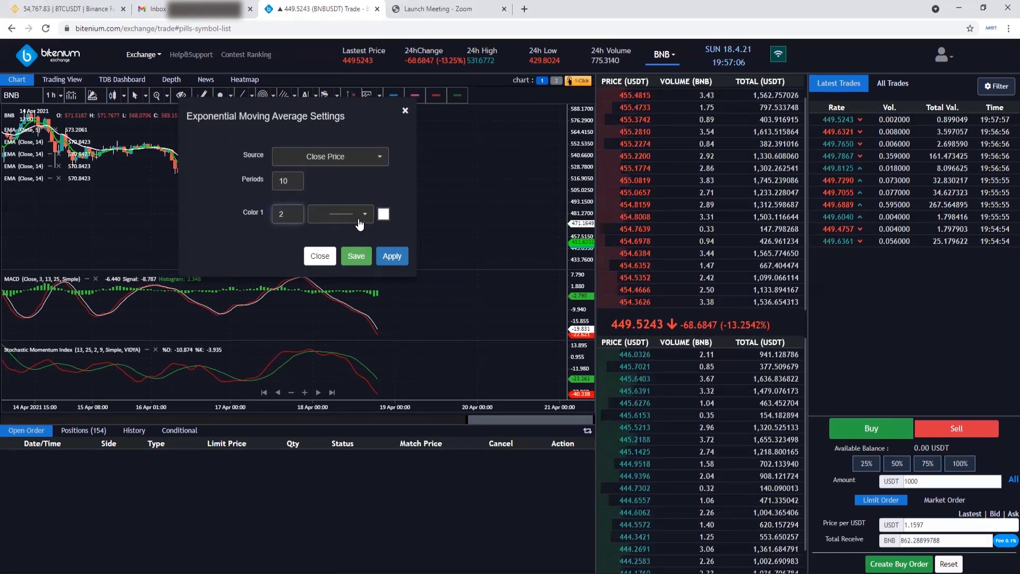
left_click(385, 215)
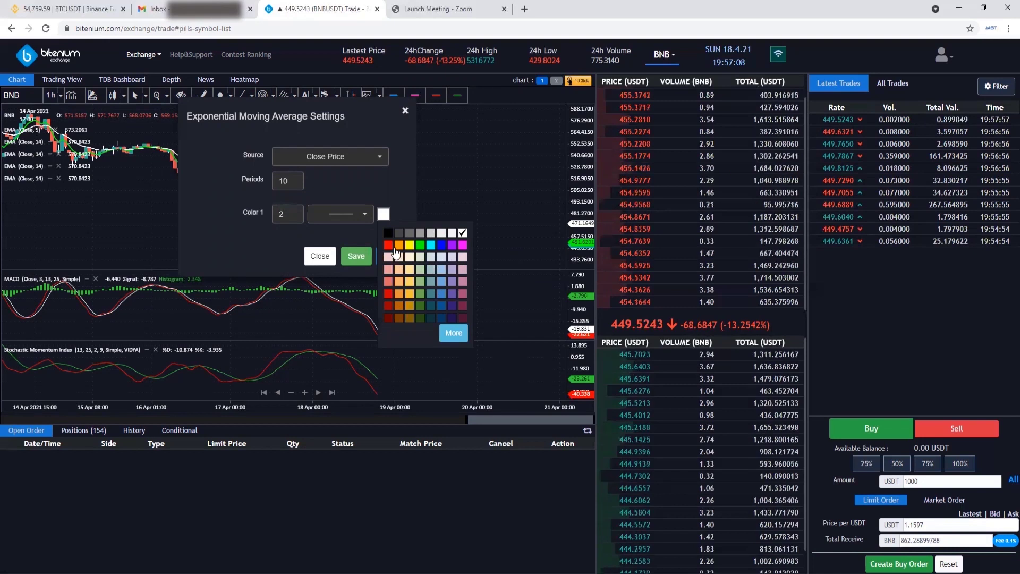
left_click(410, 245)
left_click(361, 215)
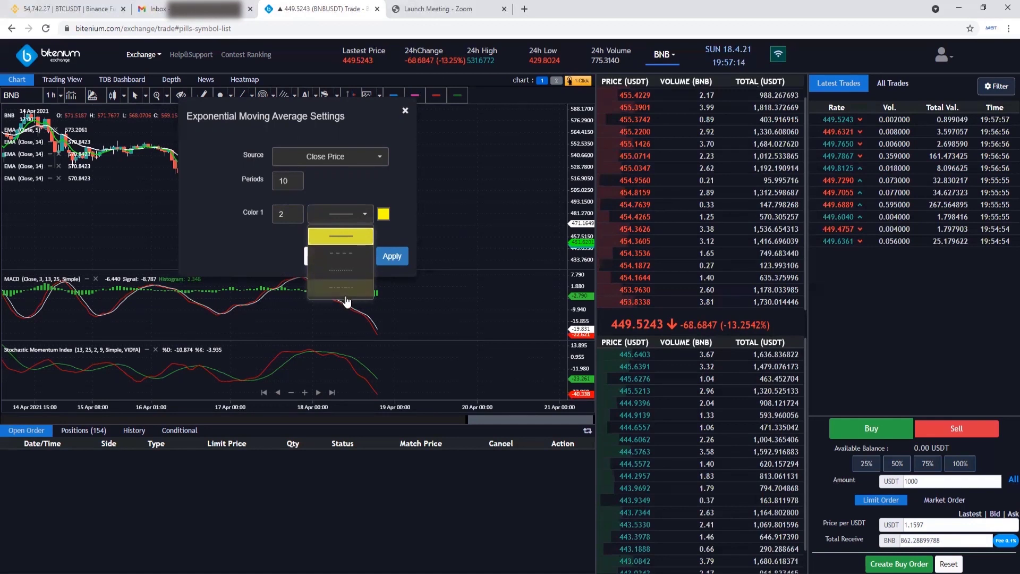
left_click(408, 190)
left_click(392, 256)
left_click(314, 257)
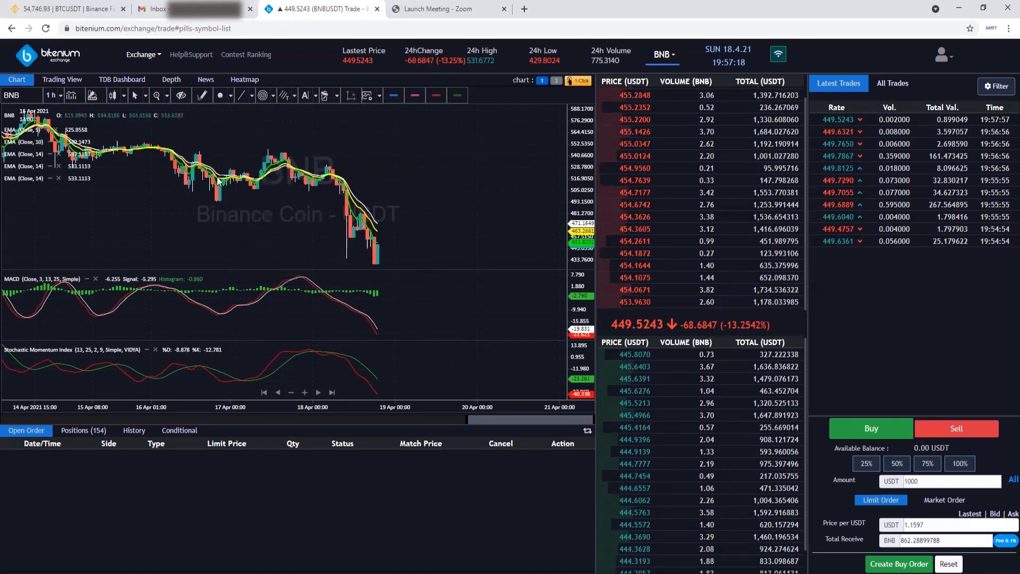
- Configure the third EMA with 20 periods and a red line of width 2
left_click(24, 161)
left_click(37, 168)
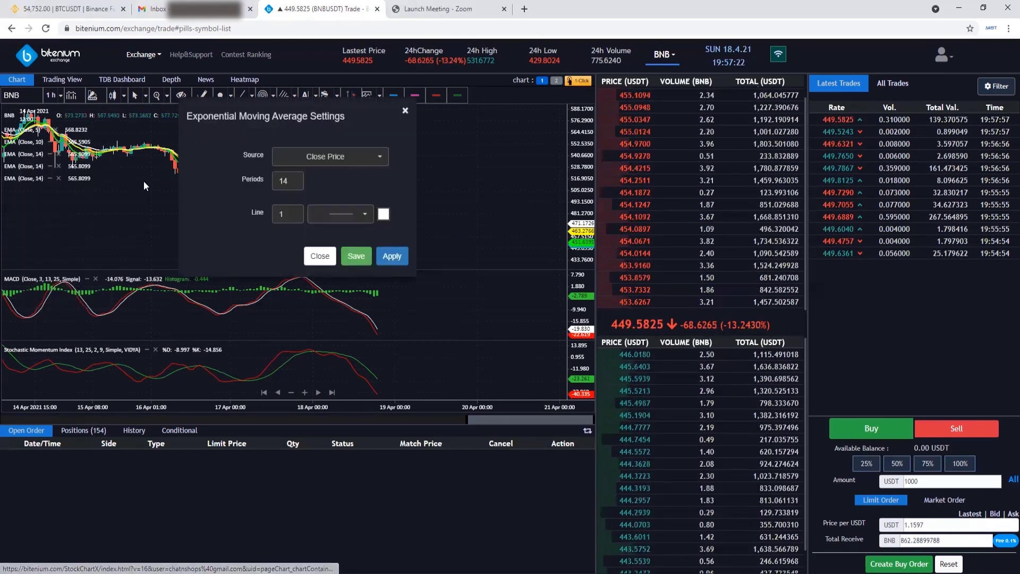
type("20")
key("Tab")
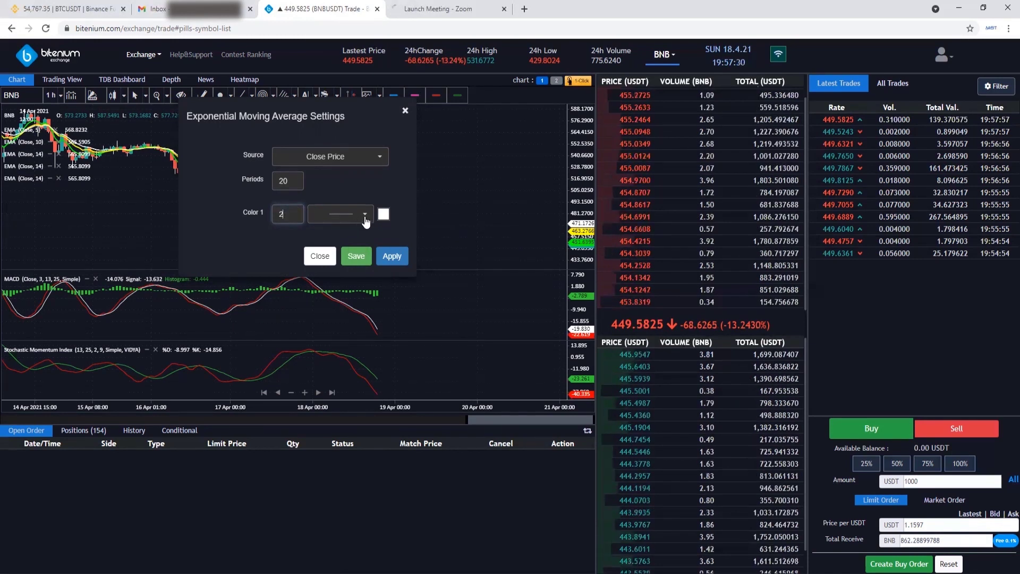
left_click(385, 220)
left_click(387, 251)
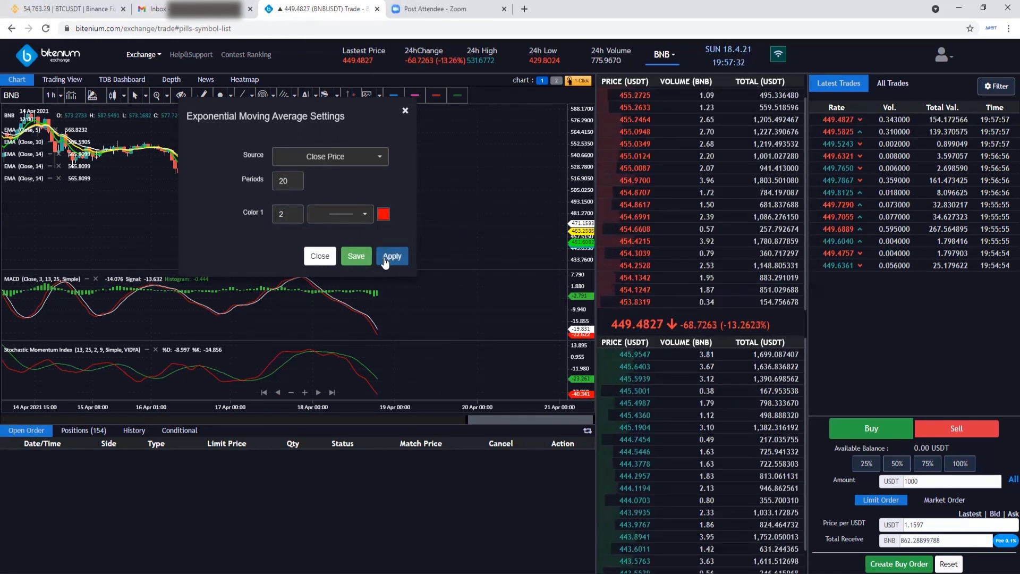
left_click(355, 256)
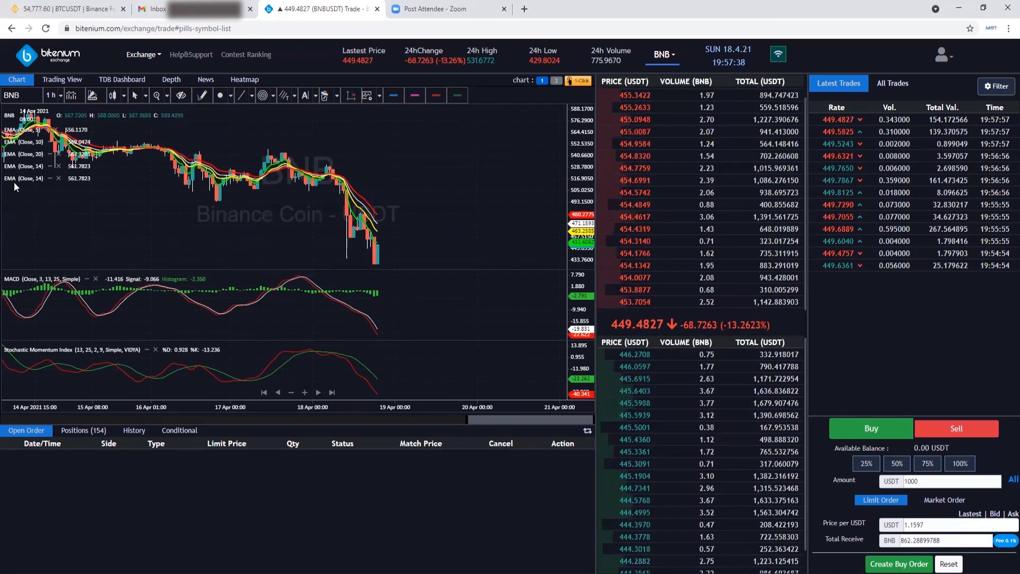
- Configure the fourth EMA with 100 periods and a dark blue line of width 2
right_click(20, 169)
left_click(53, 179)
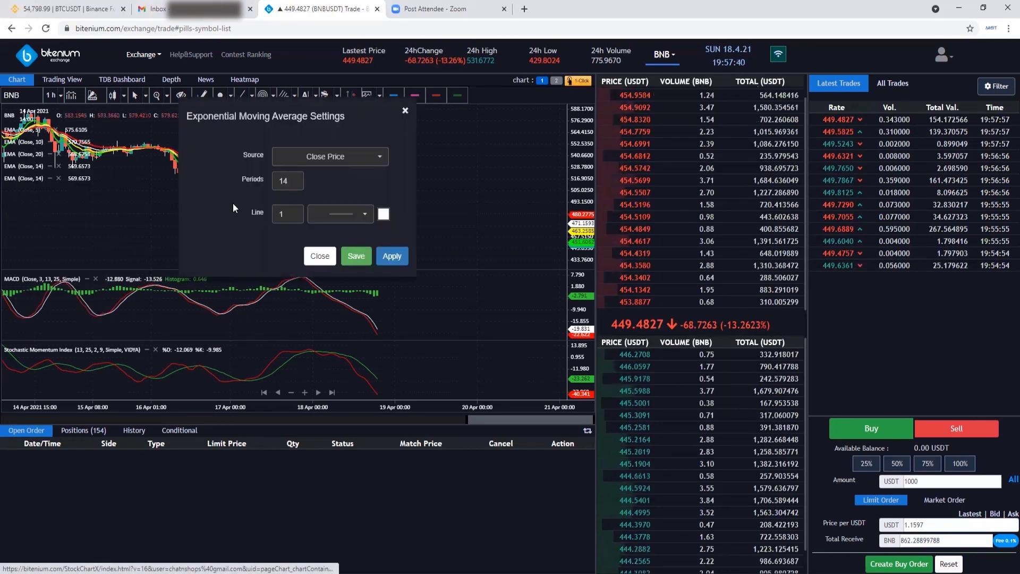
type("100")
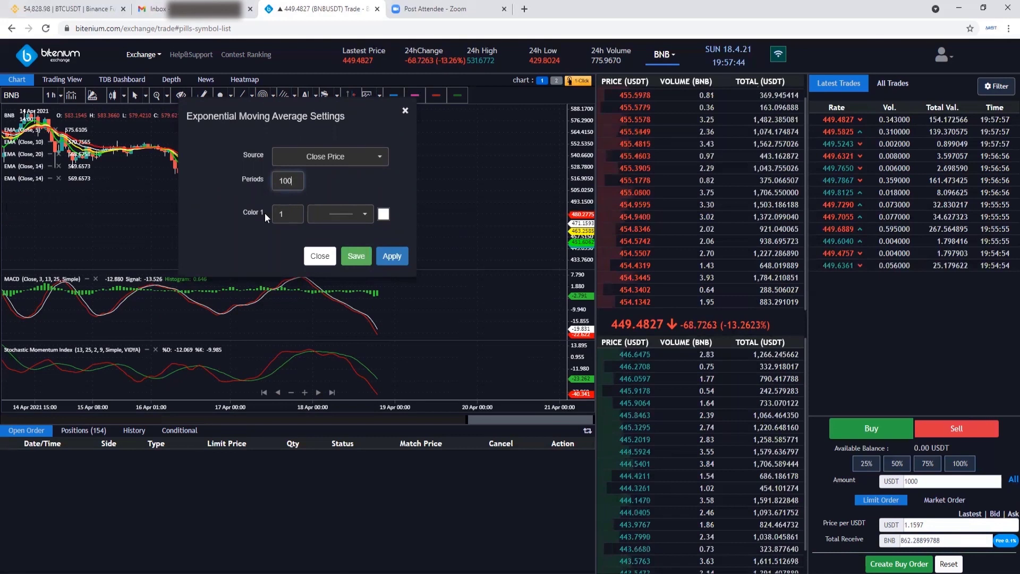
type("2")
left_click(384, 215)
left_click(431, 245)
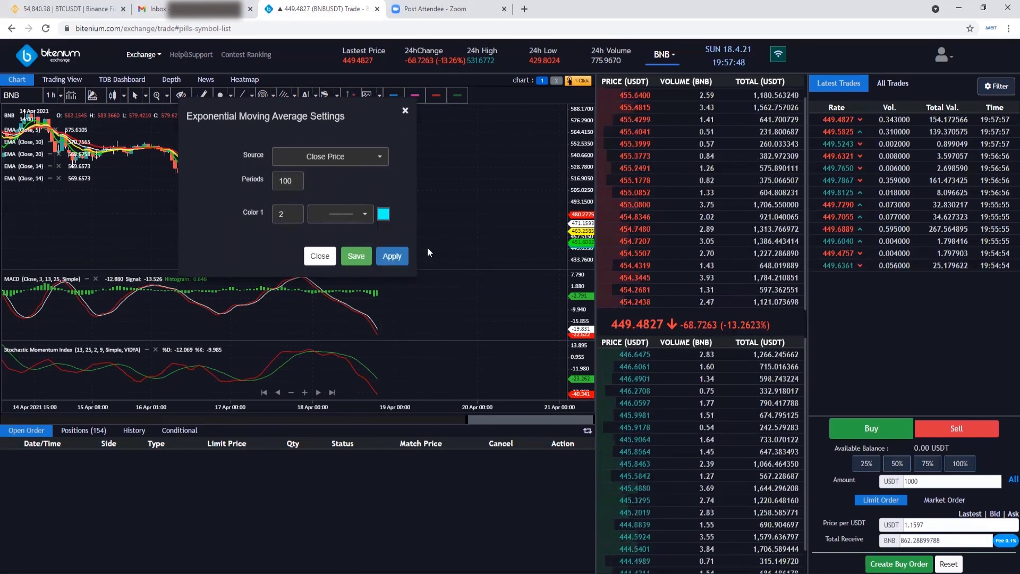
left_click(384, 214)
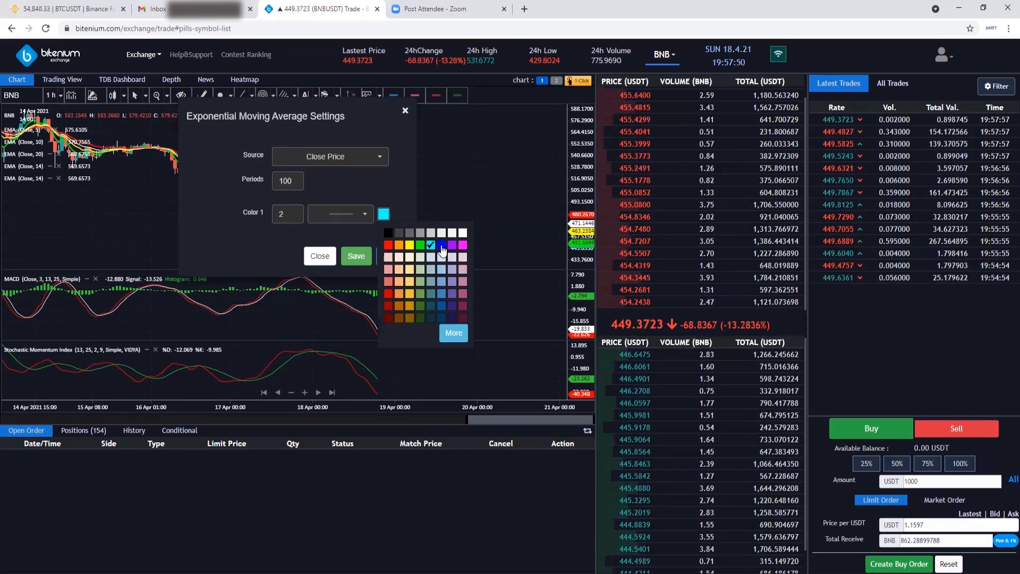
left_click(442, 246)
left_click(390, 257)
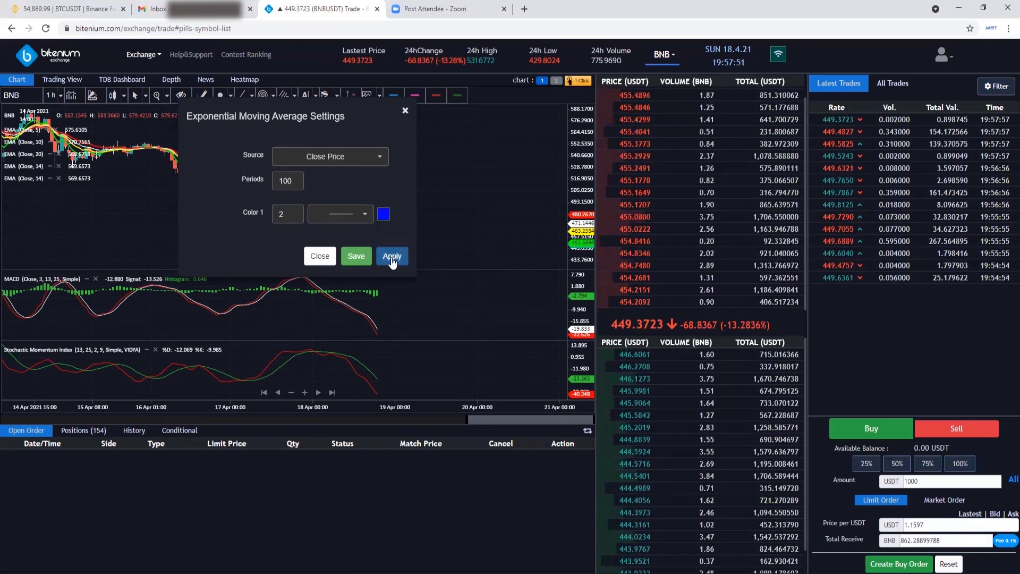
left_click(320, 256)
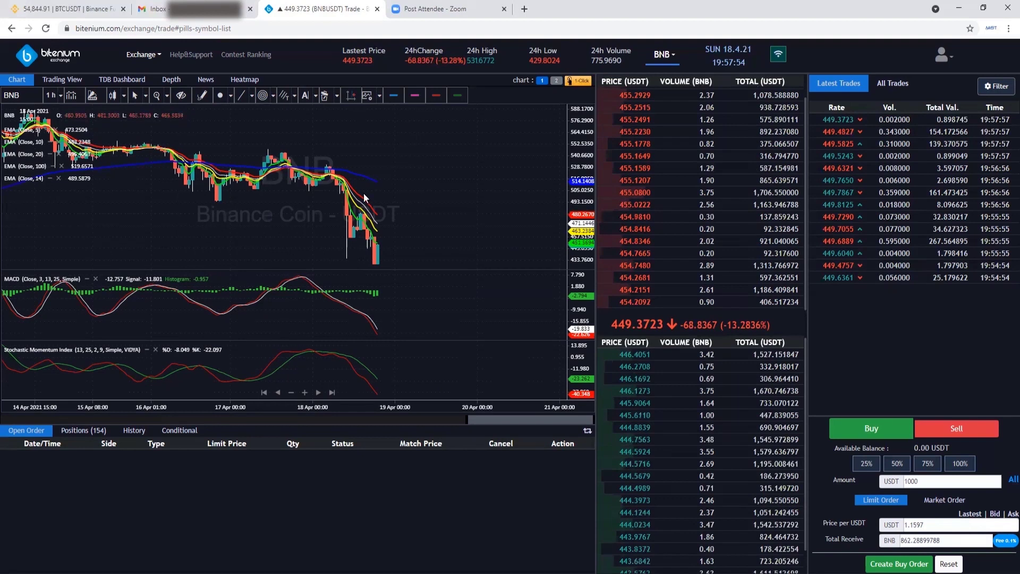
- Set the fifth EMA to 200 periods with a line width of 2
left_click(23, 179)
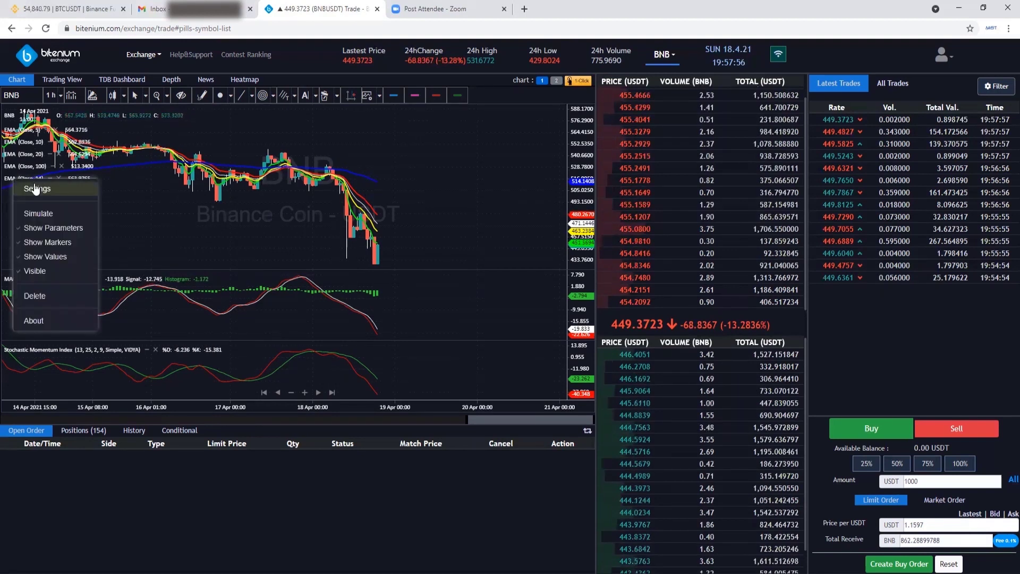
left_click(35, 189)
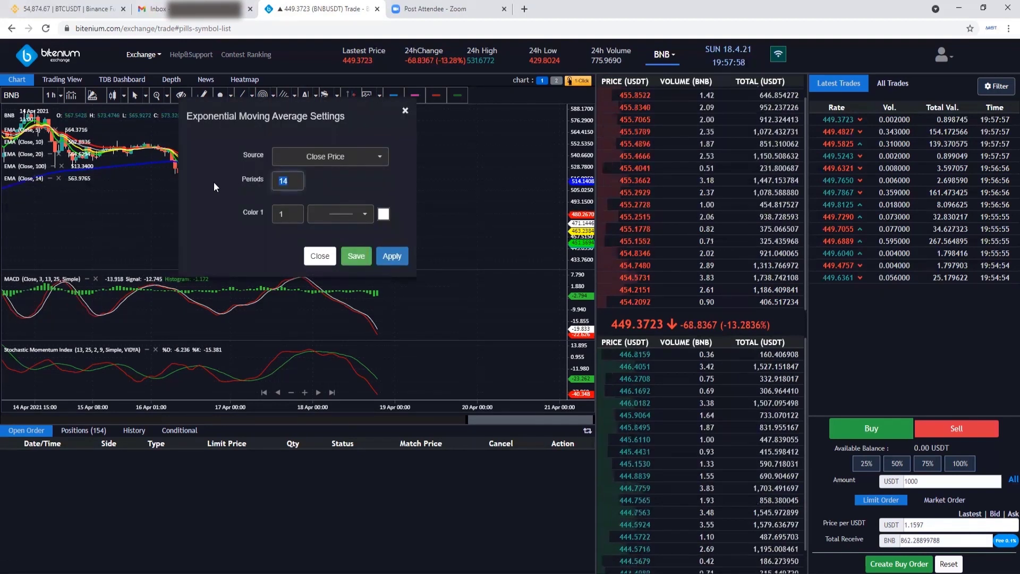
type("200")
double_click(285, 214)
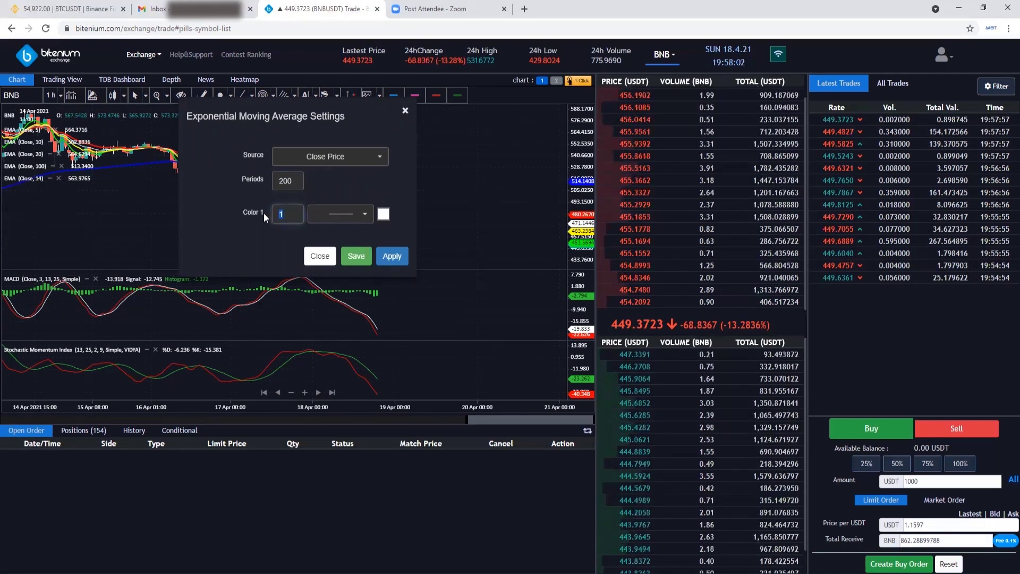
type("2")
- Make the fifth EMA's line dashed and magenta, and apply the settings
left_click(364, 215)
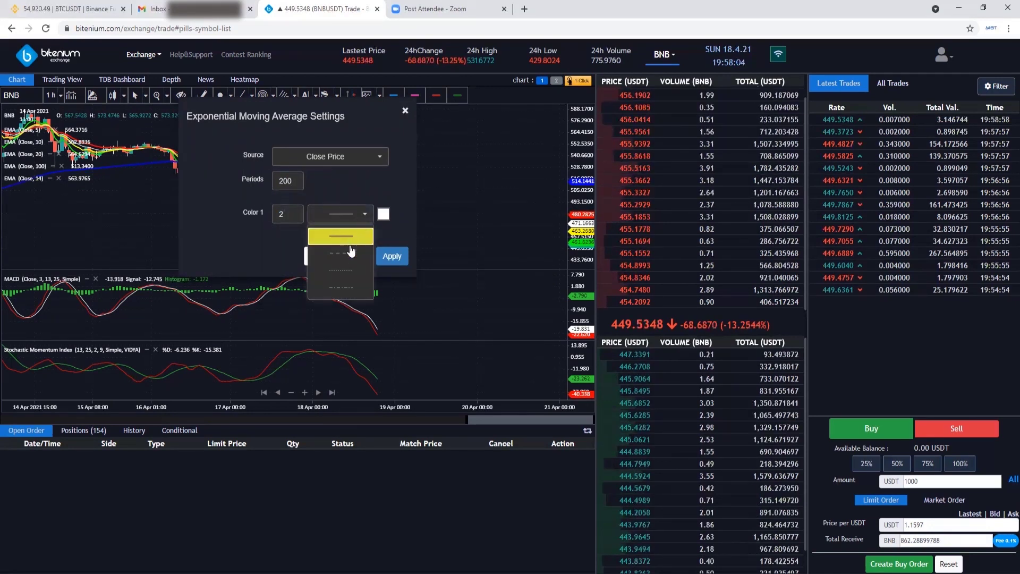
left_click(345, 254)
left_click(383, 214)
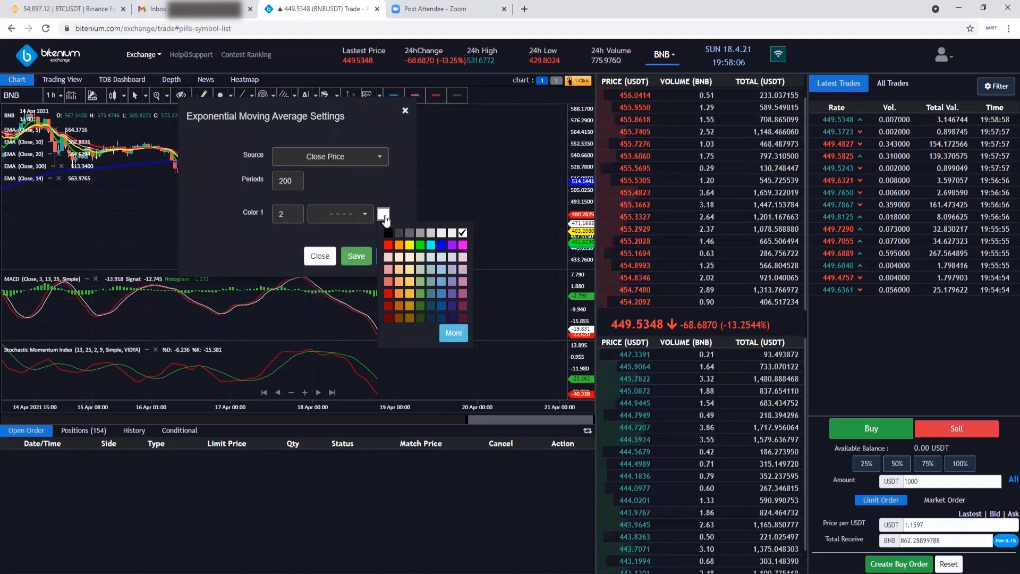
left_click(461, 244)
left_click(392, 256)
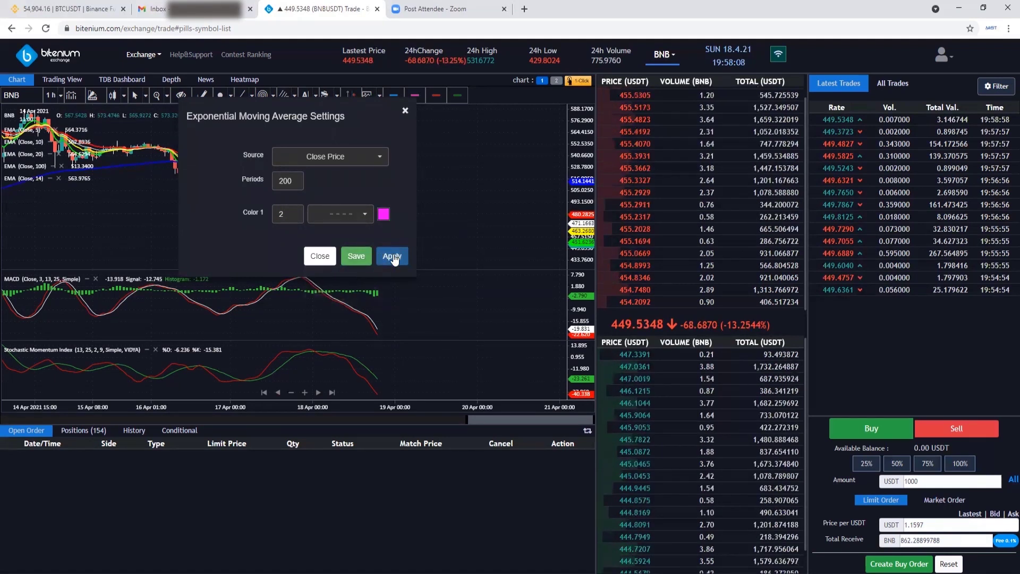
left_click(320, 256)
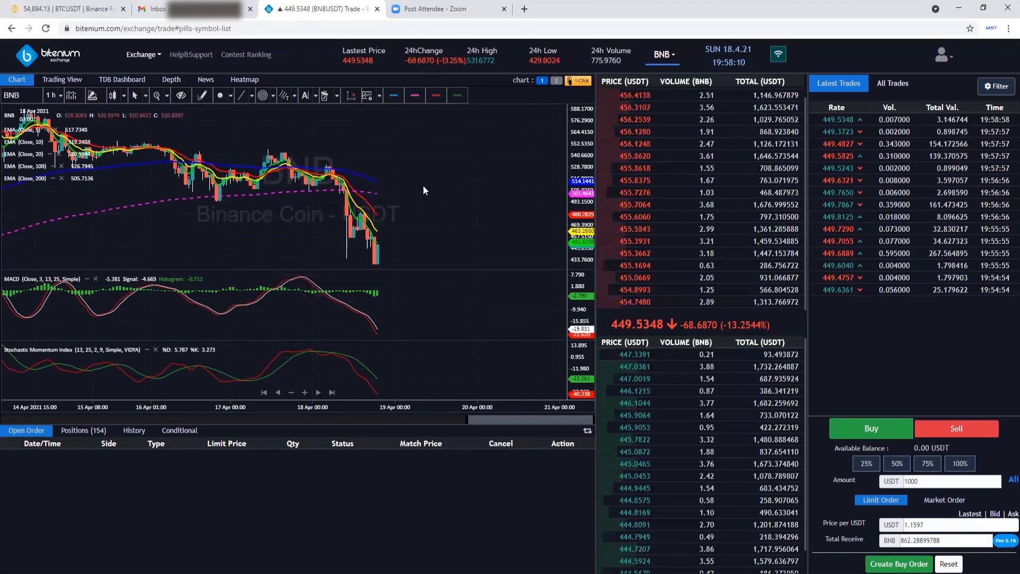
- Hide the parameters of the 5-period EMA in the chart legend and show them again
scroll(458, 194, "down", 2)
scroll(436, 197, "up", 2)
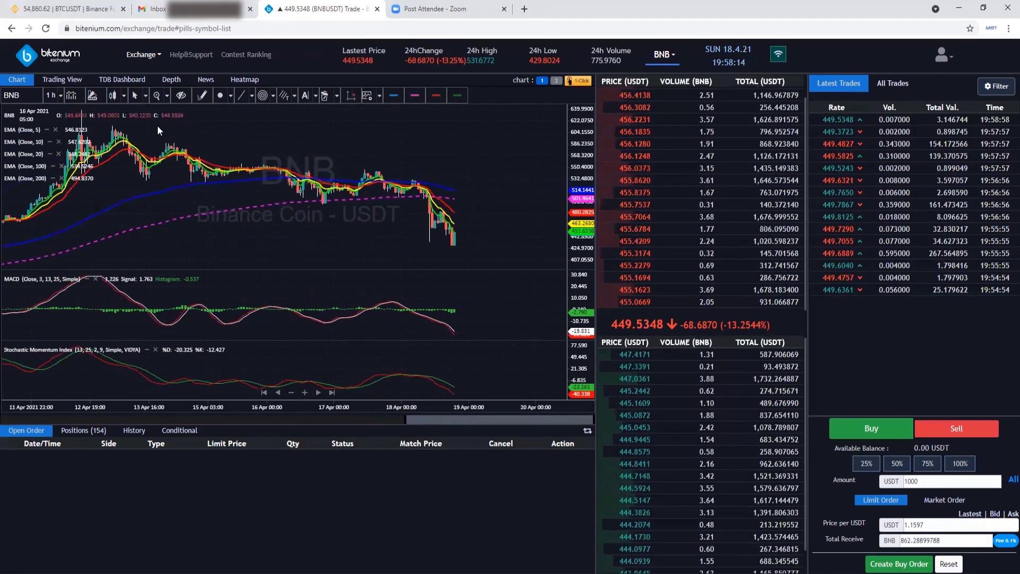
right_click(21, 131)
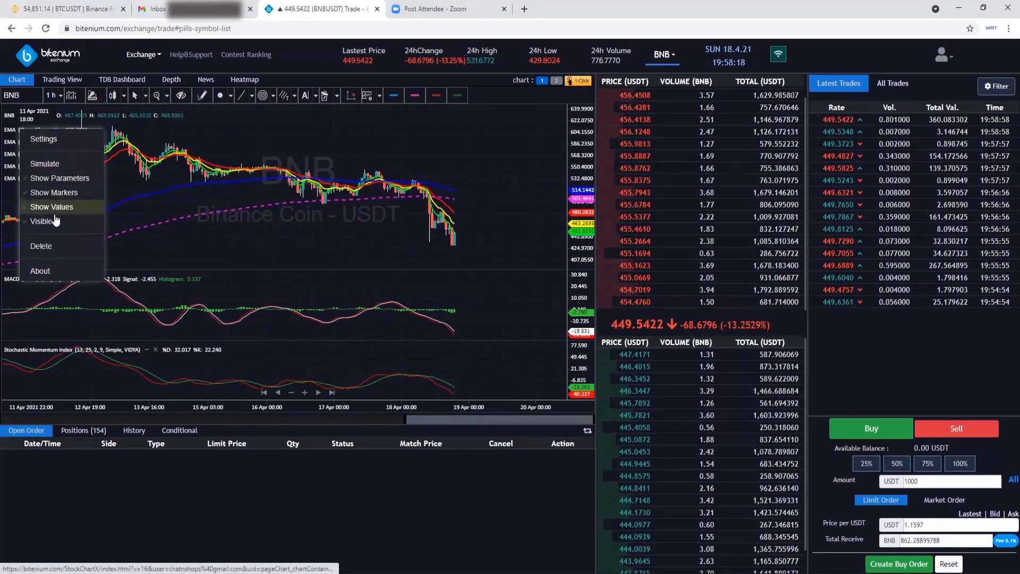
left_click(65, 183)
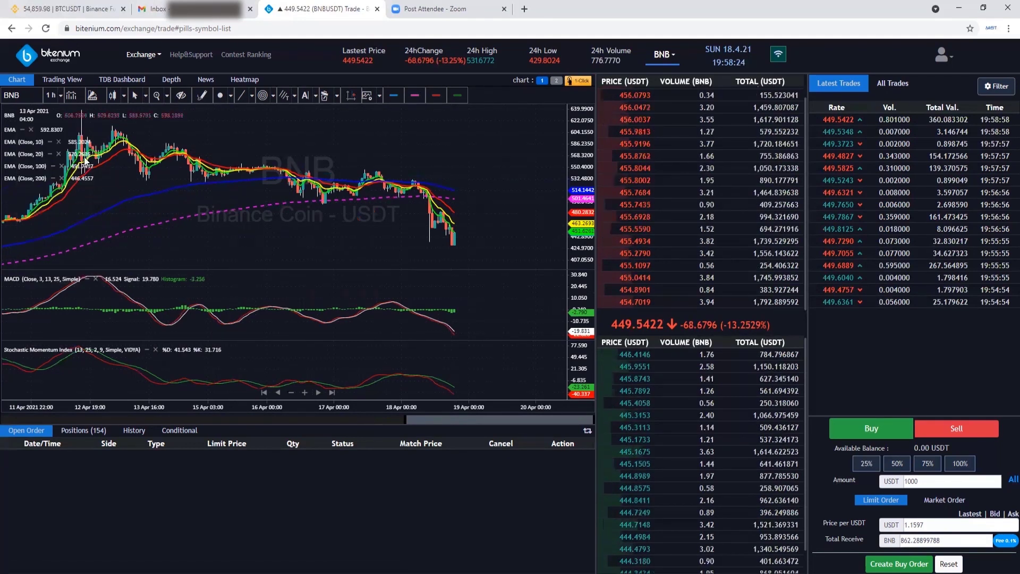
right_click(12, 130)
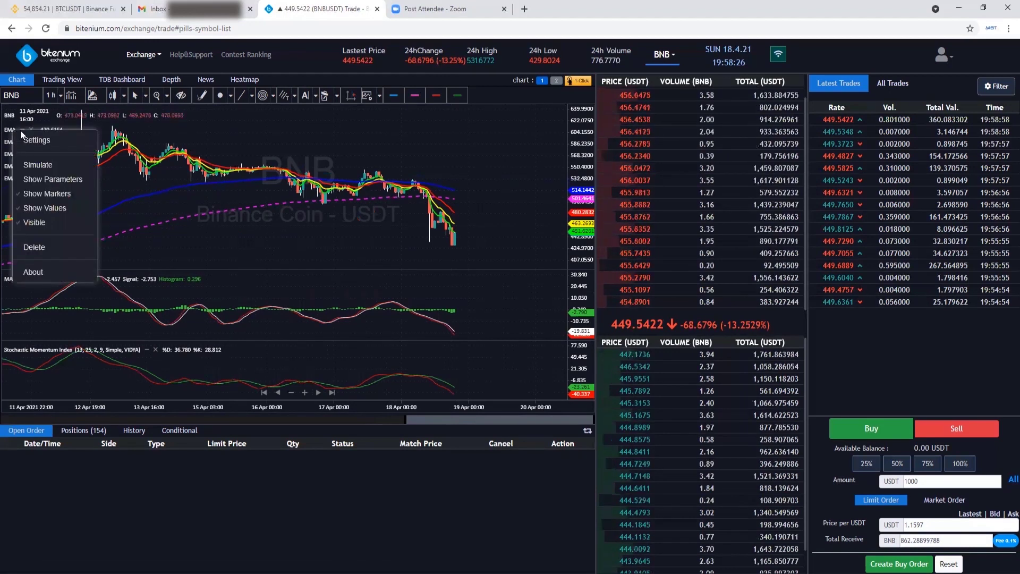
left_click(38, 183)
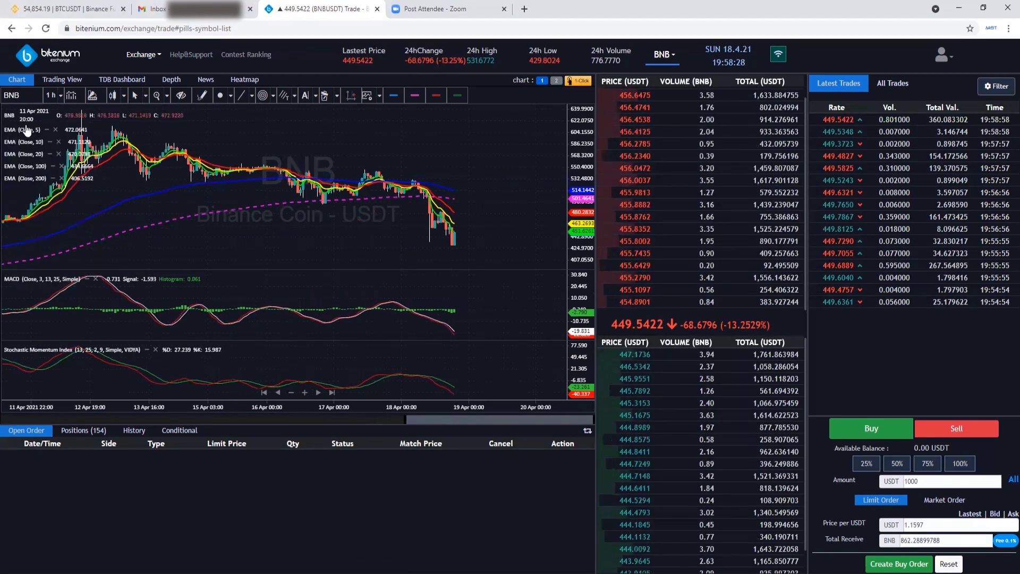
- Turn on Simulate for the 5-period EMA and switch it off again
right_click(22, 132)
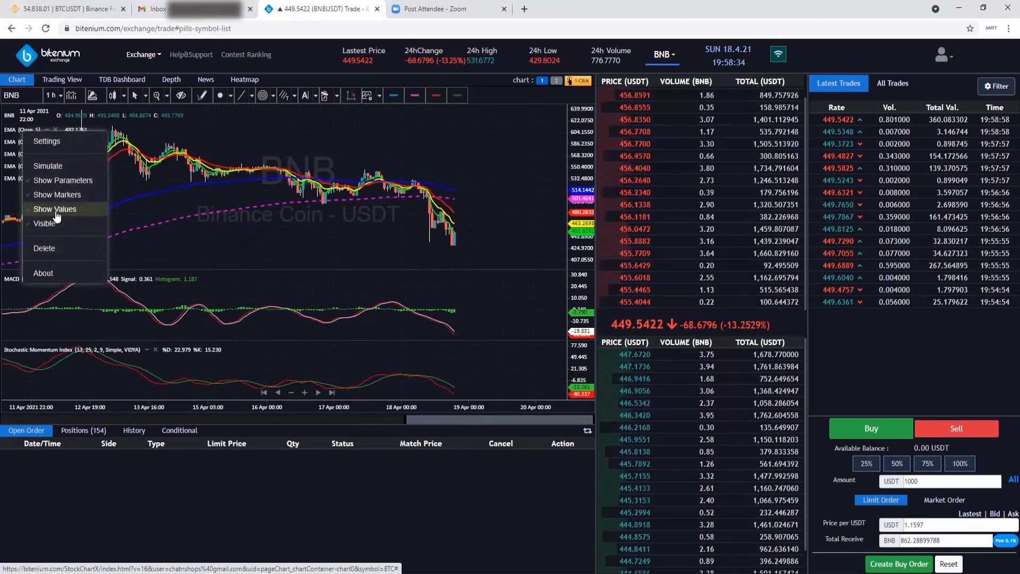
left_click(51, 166)
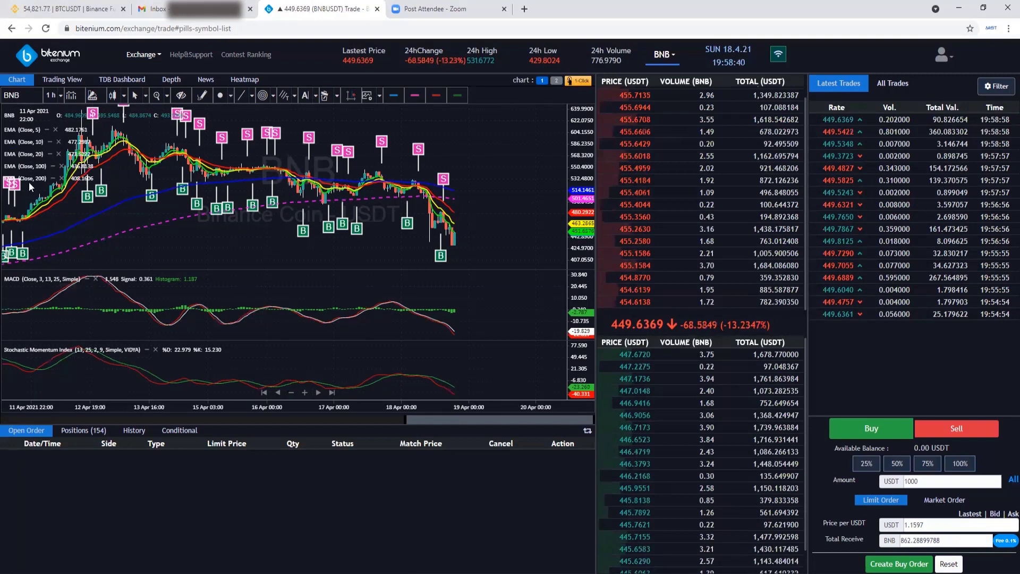
left_click(24, 131)
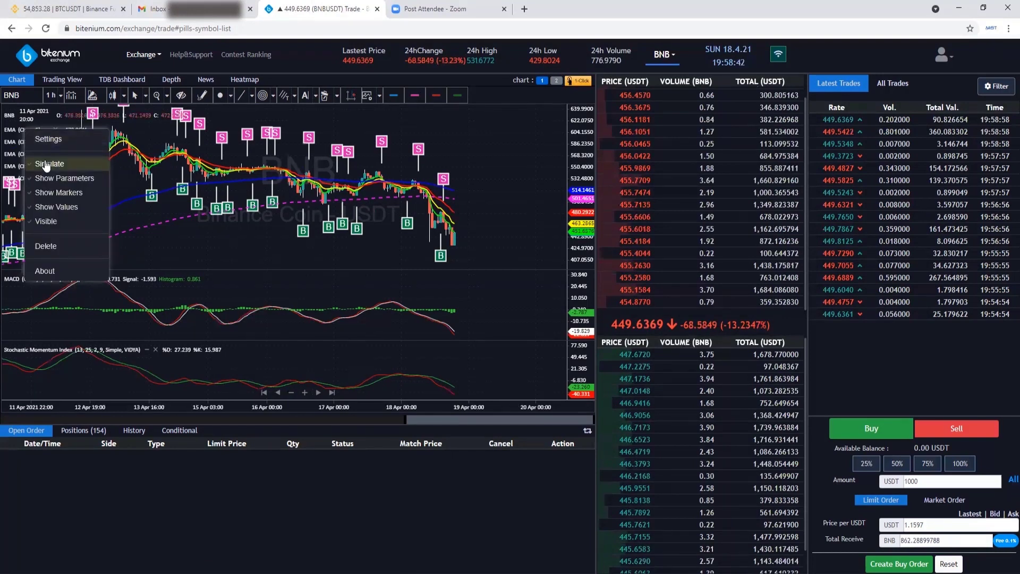
left_click(46, 163)
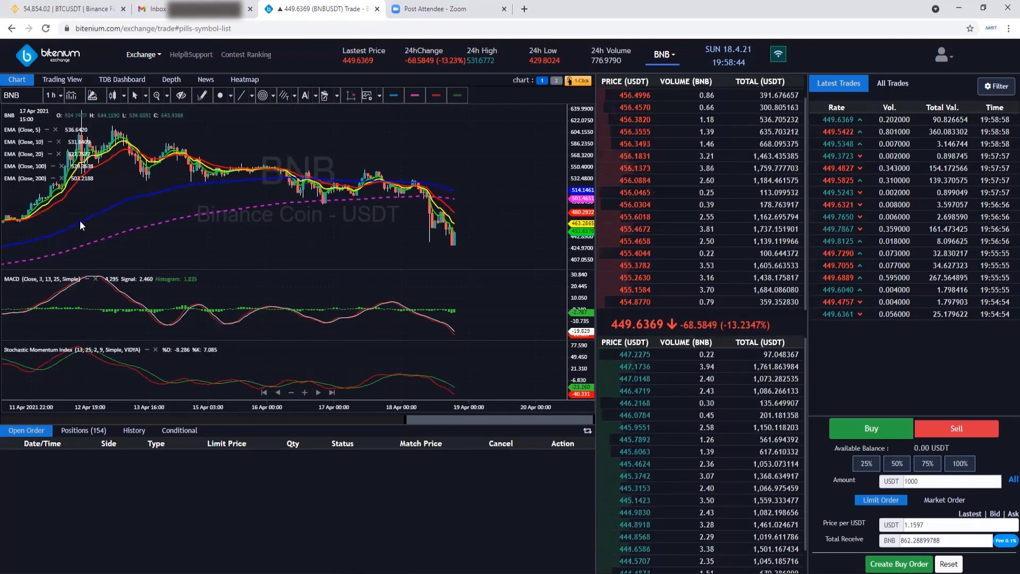
- Toggle Simulate for the MACD indicator on and off, and leave it switched on
left_click(18, 279)
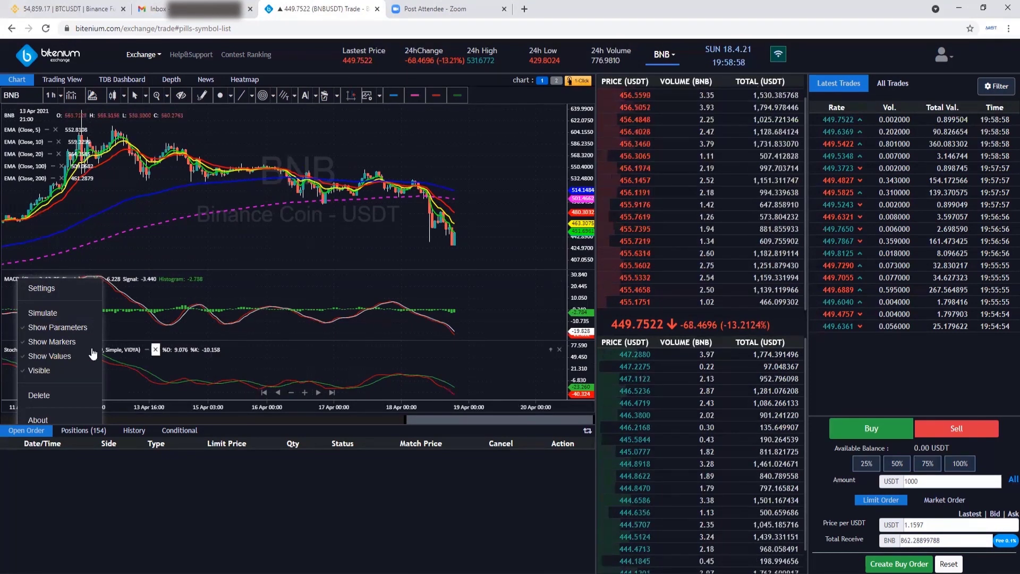
left_click(48, 316)
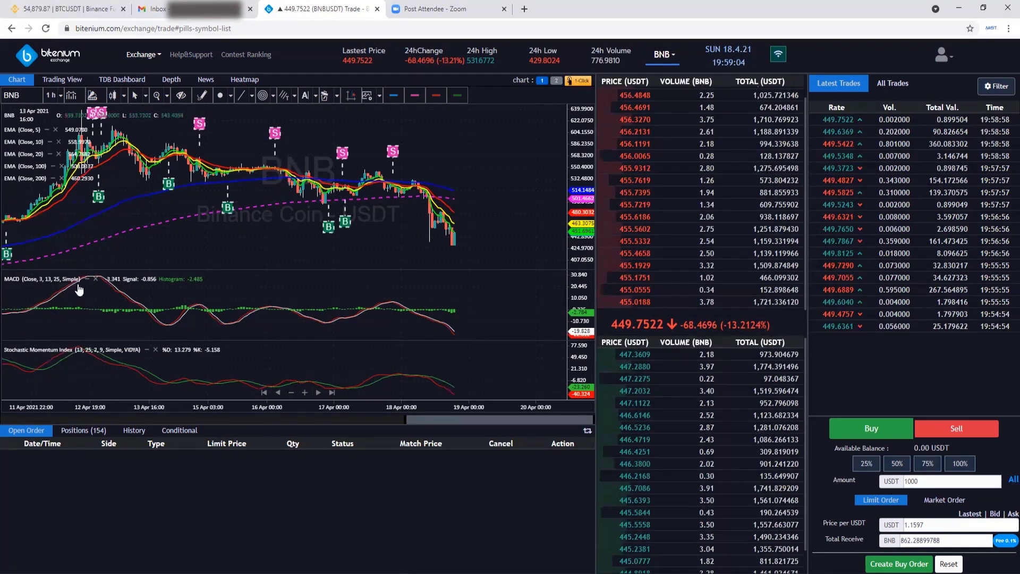
left_click(18, 279)
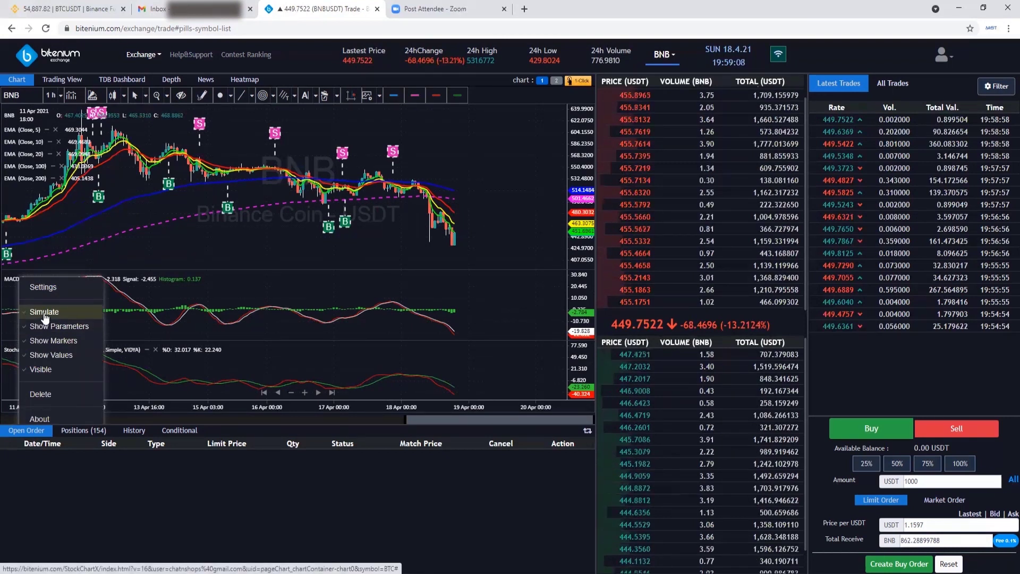
left_click(43, 312)
left_click(32, 280)
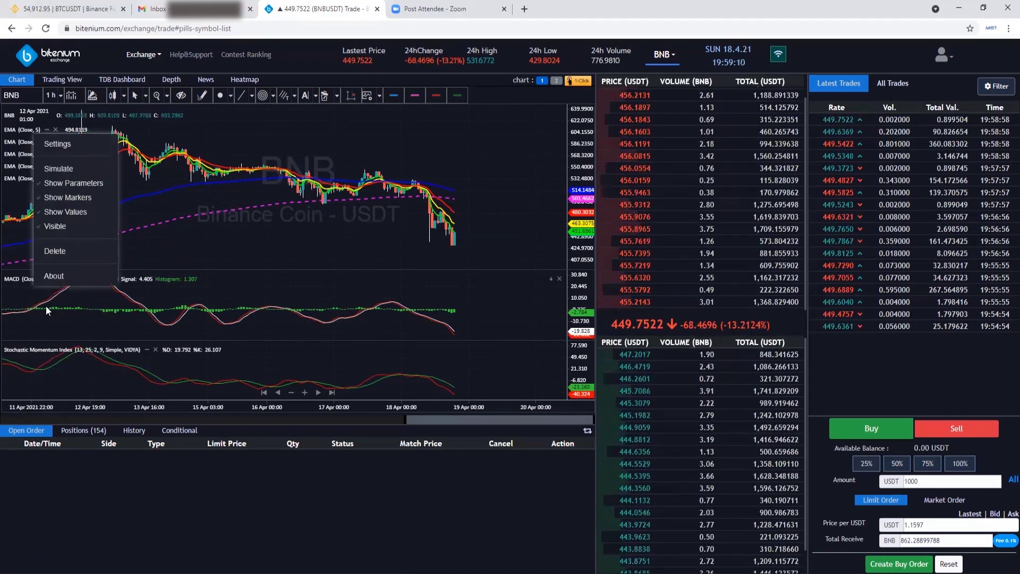
left_click(56, 171)
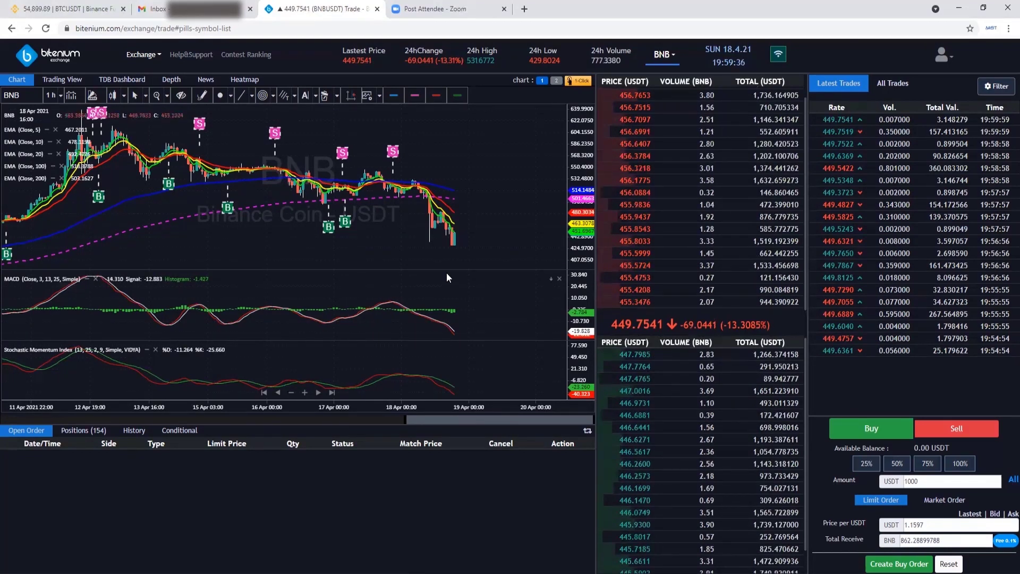
- Enlarge the MACD pane and save the chart setup as a template named "New Setting 1"
left_click_drag(447, 270, 448, 284)
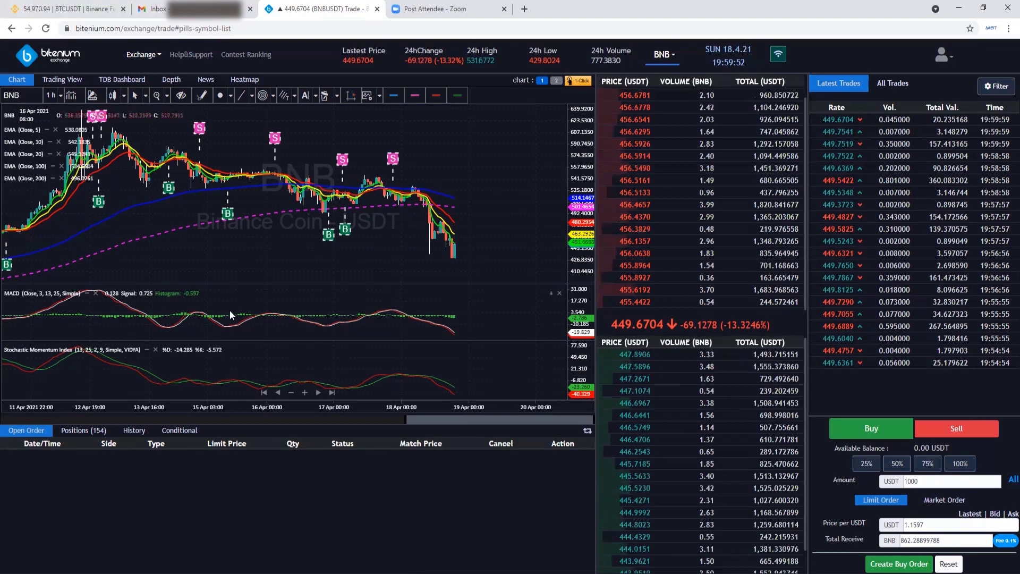
left_click_drag(330, 266, 330, 240)
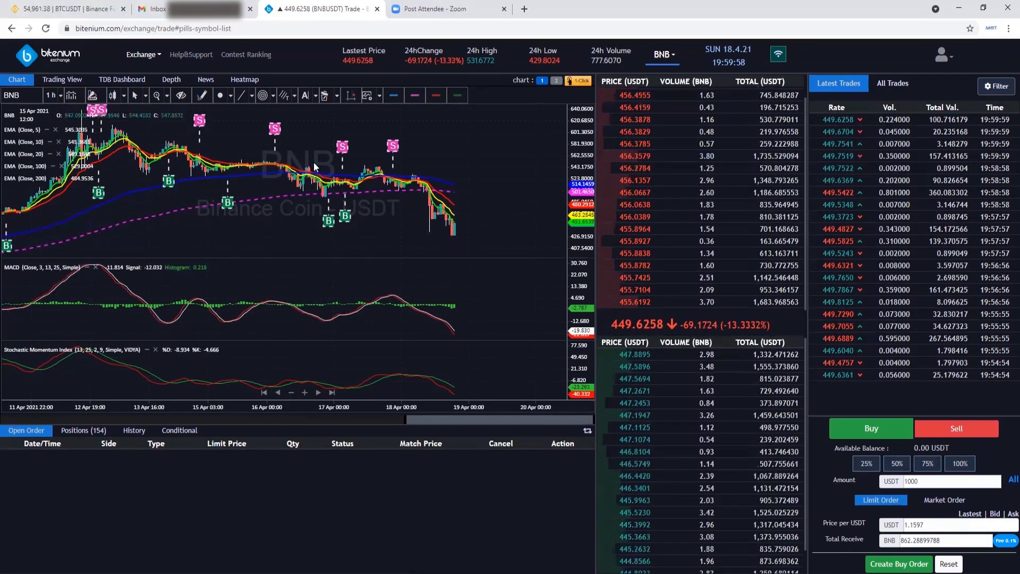
left_click(380, 99)
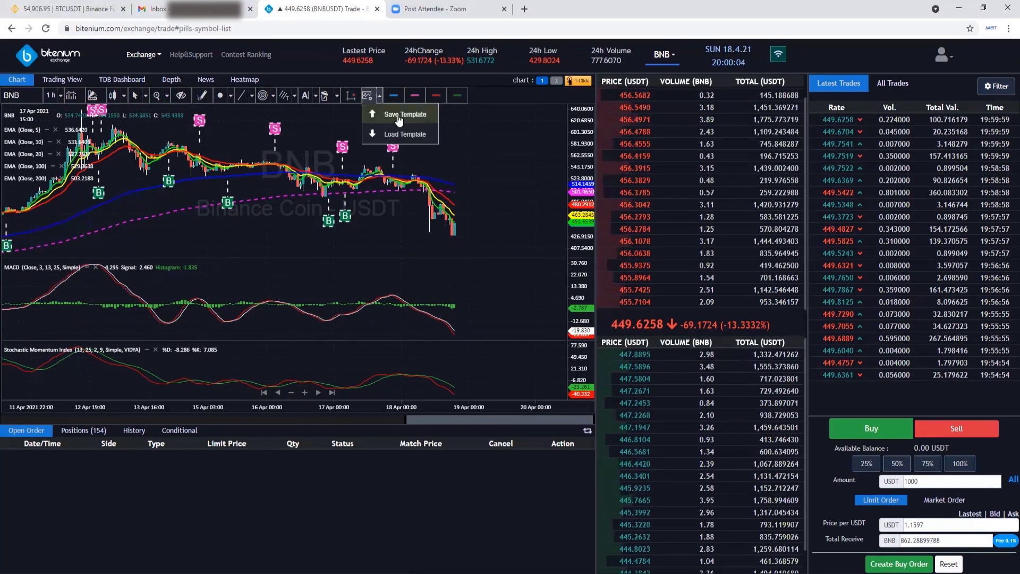
left_click(399, 116)
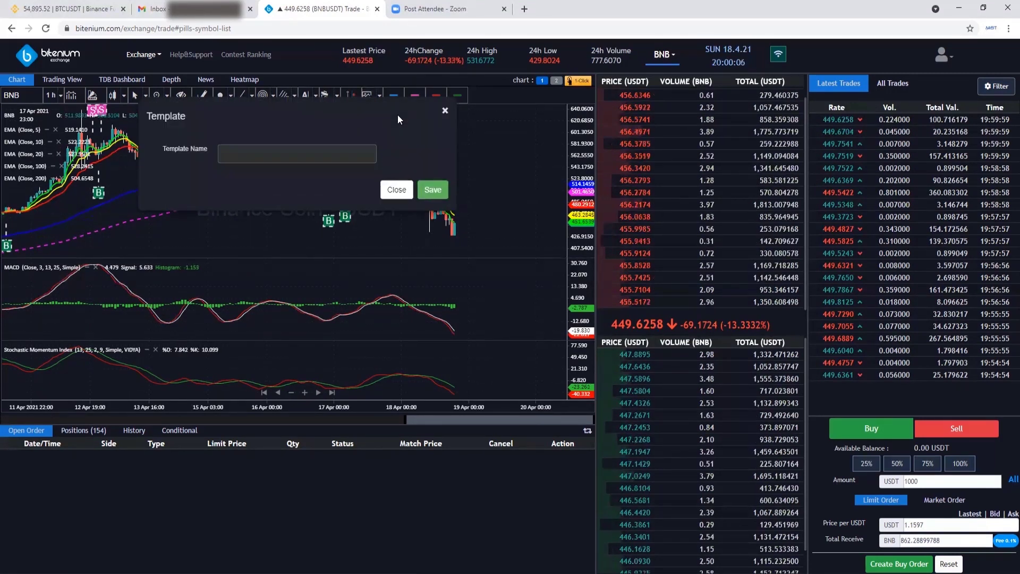
type("N")
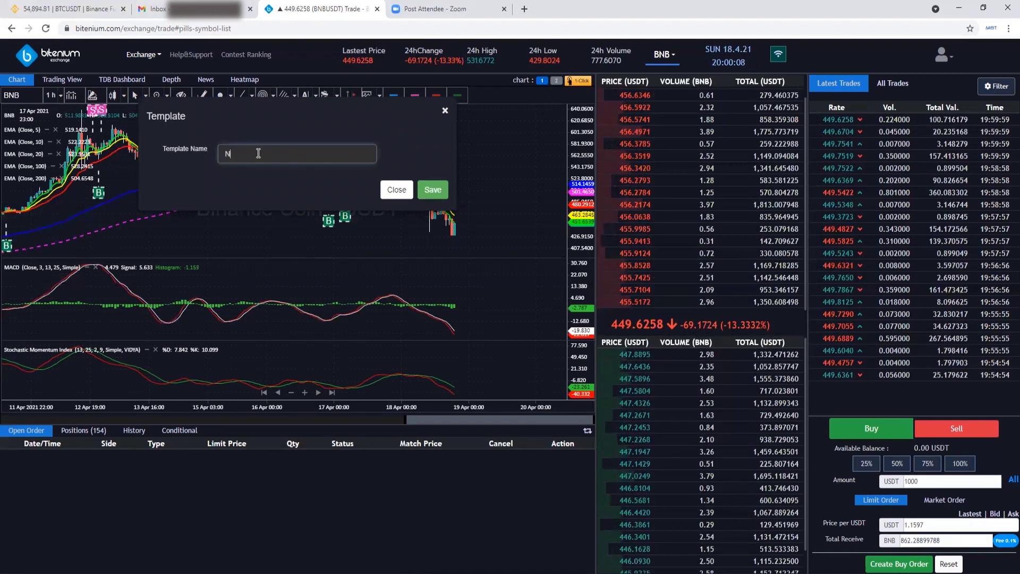
type("ew Setting 1")
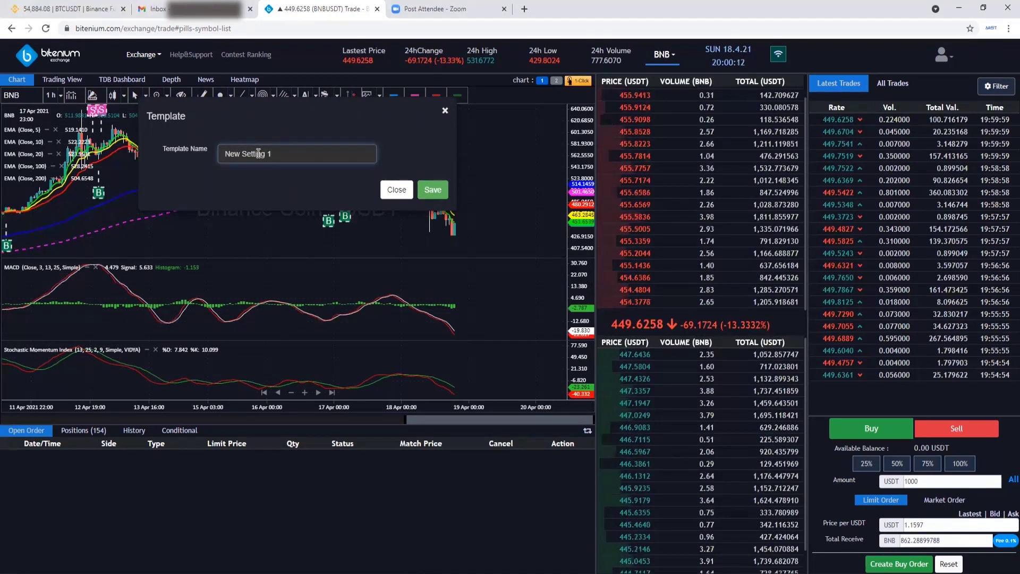
left_click(433, 189)
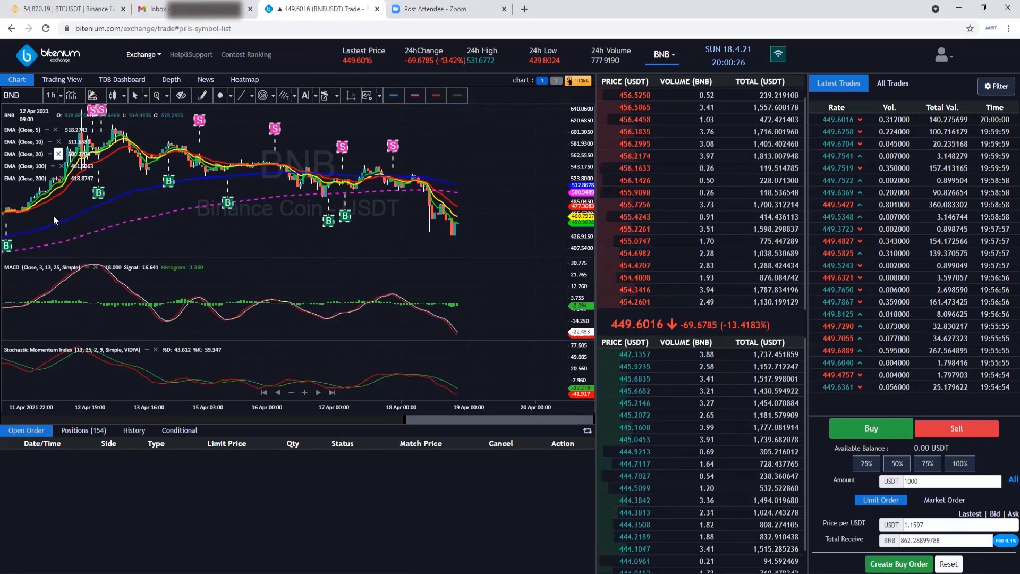
- Search the indicators for "tre" and add the Trend Signal oscillator to the chart
left_click(71, 95)
left_click(268, 121)
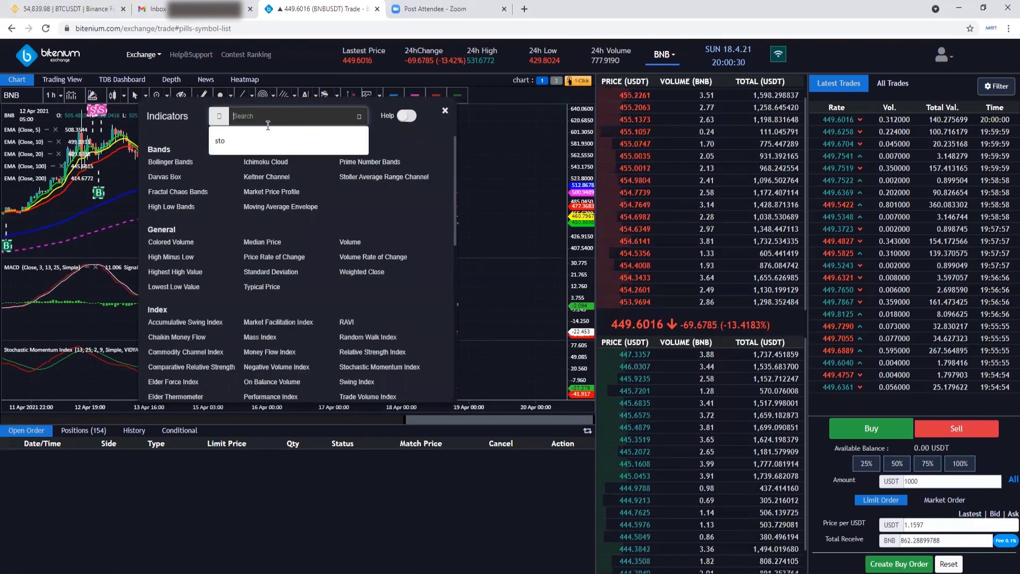
type("tre")
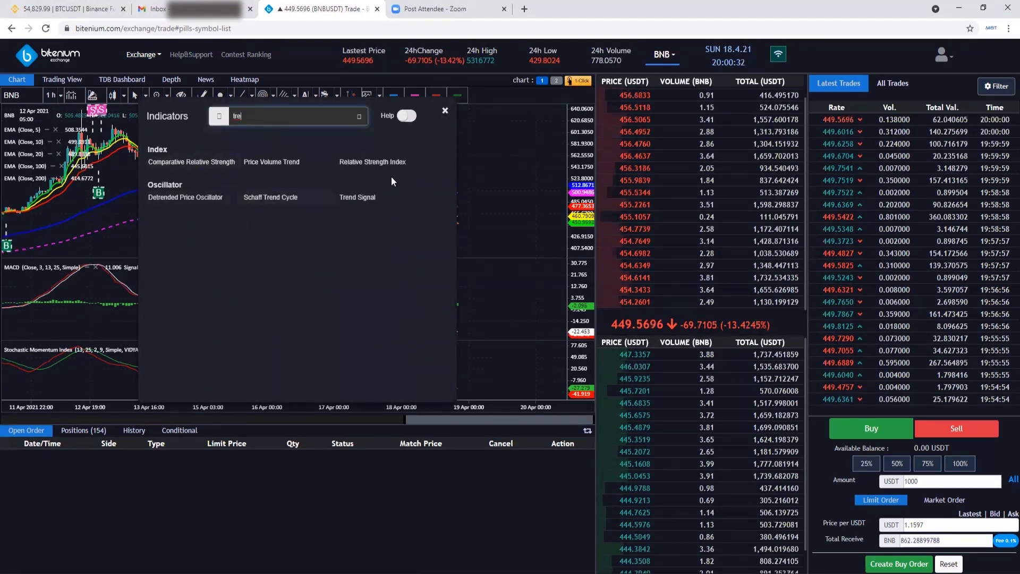
left_click(360, 197)
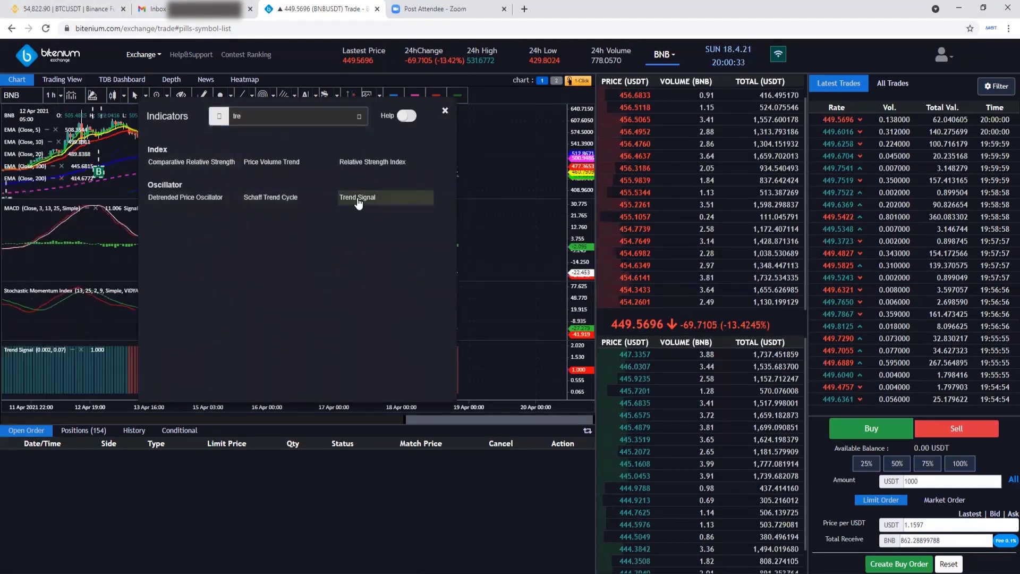
left_click(440, 111)
- Resize the chart panes, shrinking the Trend Signal pane and giving more height to the price and MACD panes
left_click_drag(290, 341, 291, 363)
left_click_drag(326, 228, 322, 240)
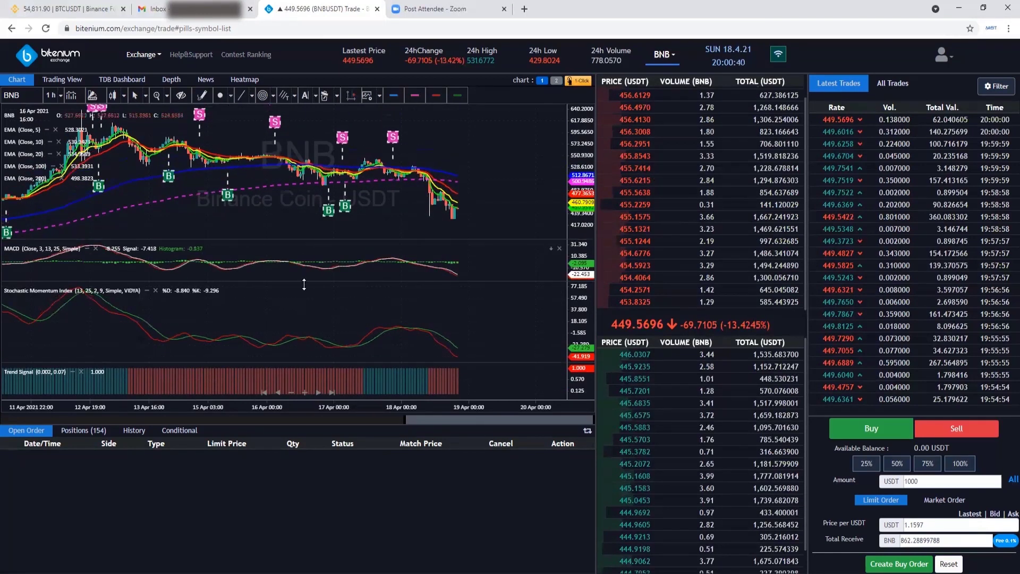
left_click_drag(307, 282, 306, 308)
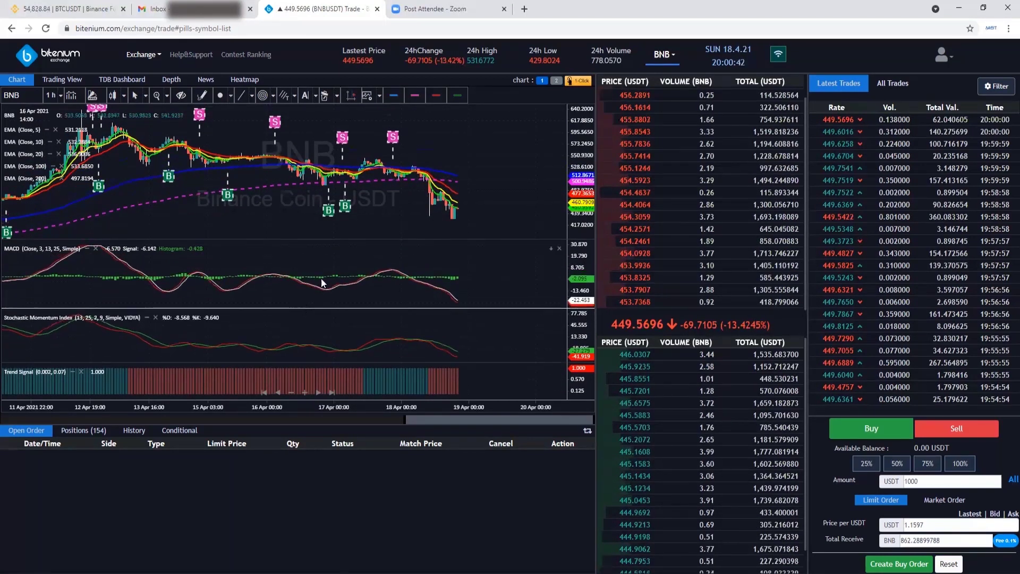
- Turn off Simulate for the MACD and turn it on for the Trend Signal indicator
left_click(11, 249)
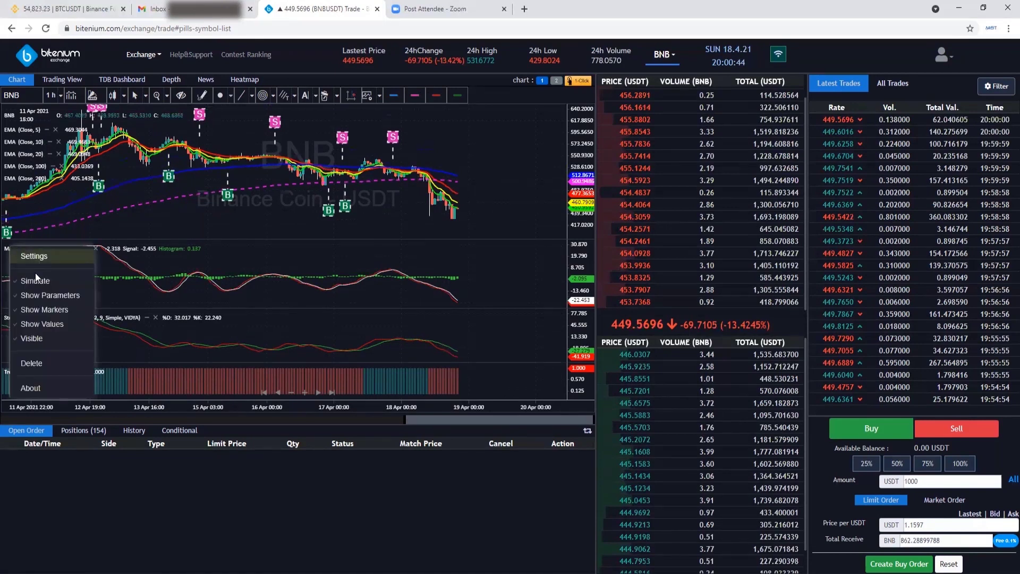
left_click(37, 310)
left_click(34, 377)
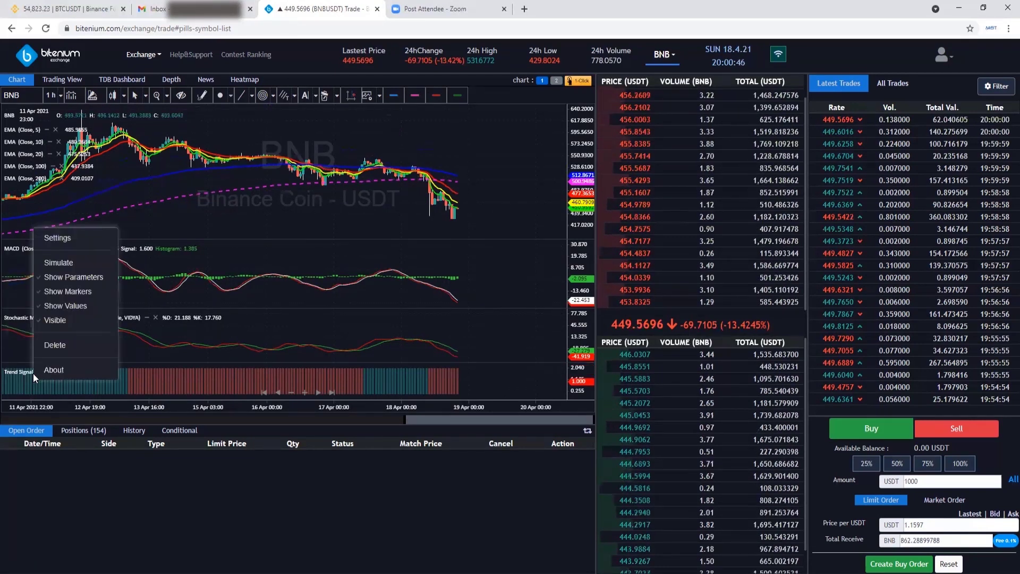
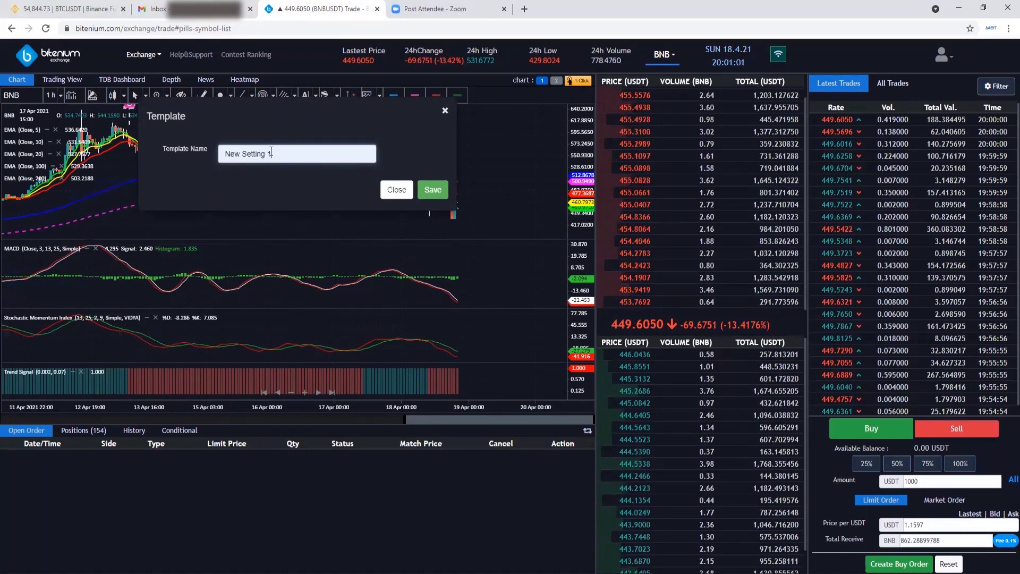
- Save the chart with the Trend Signal as a template named "New Setting 2"
left_click(271, 152)
key("BackSpace")
type("2")
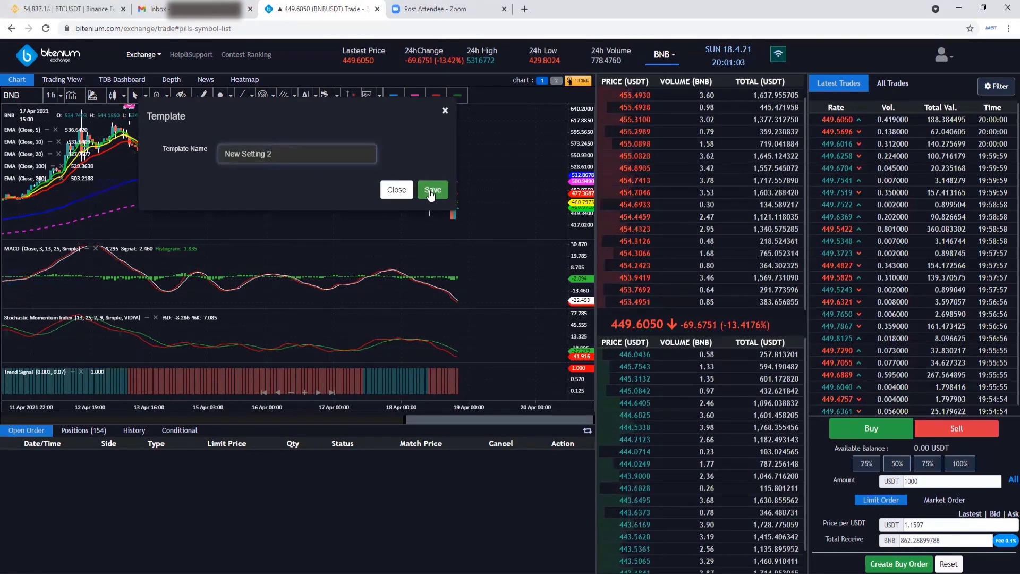
left_click(431, 192)
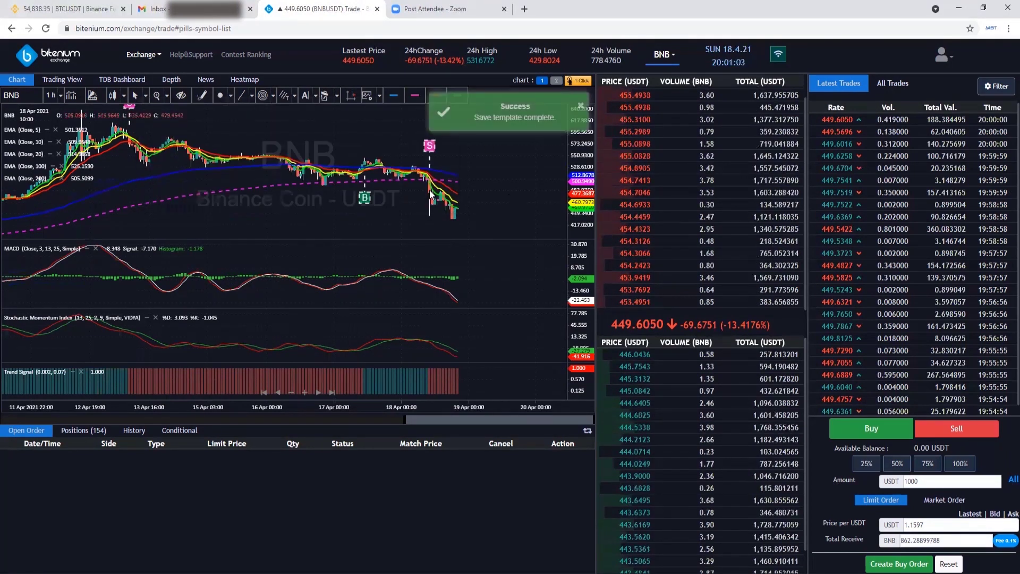
- Load the saved chart template "New Setting 1" and close the template dialog
left_click(380, 99)
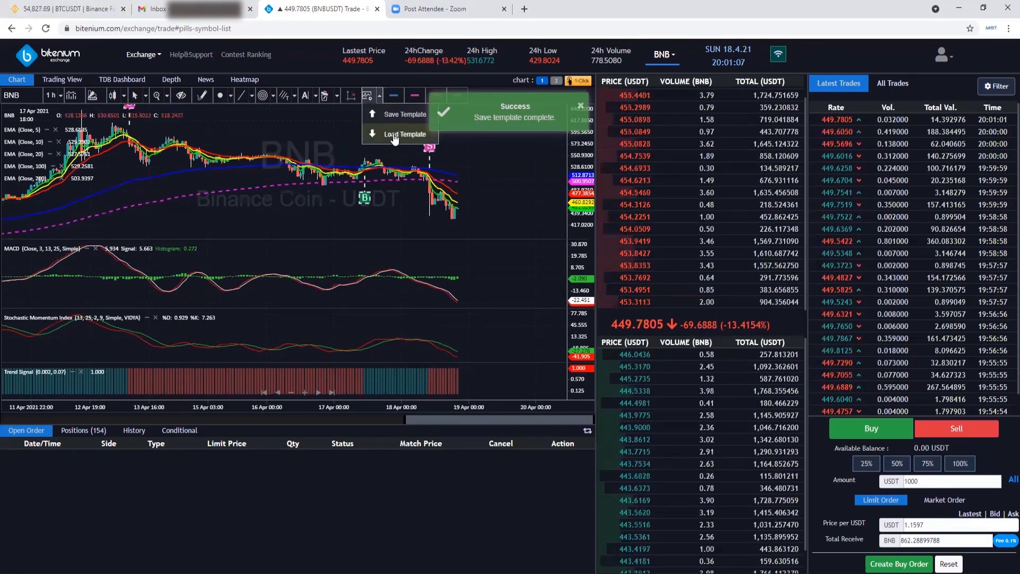
left_click(394, 135)
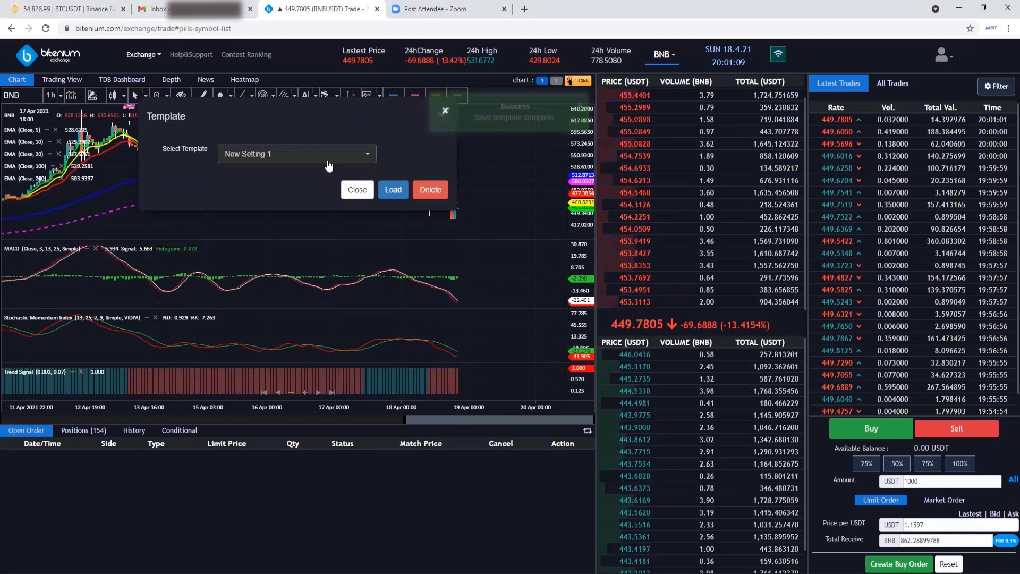
left_click(349, 153)
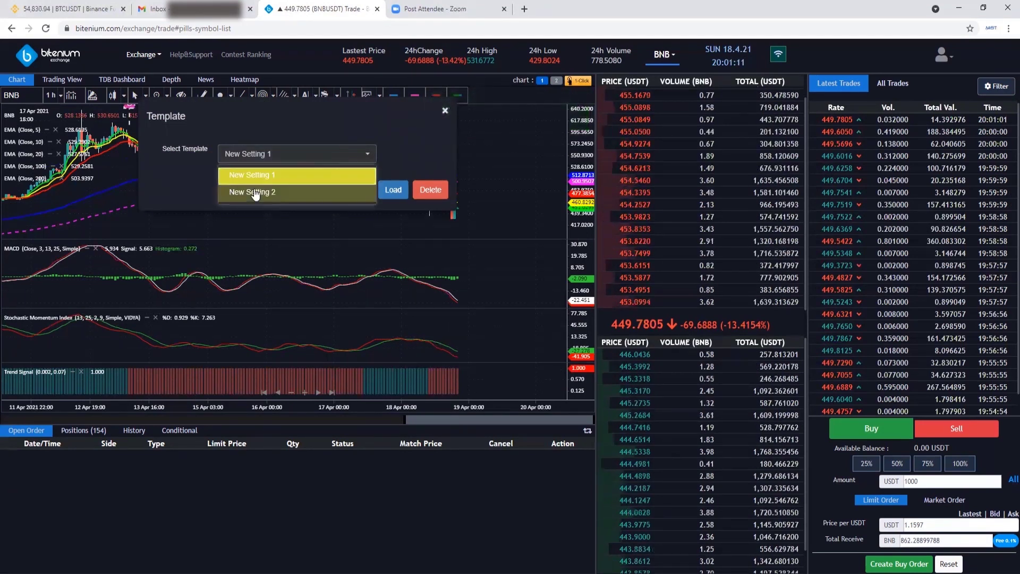
left_click(261, 183)
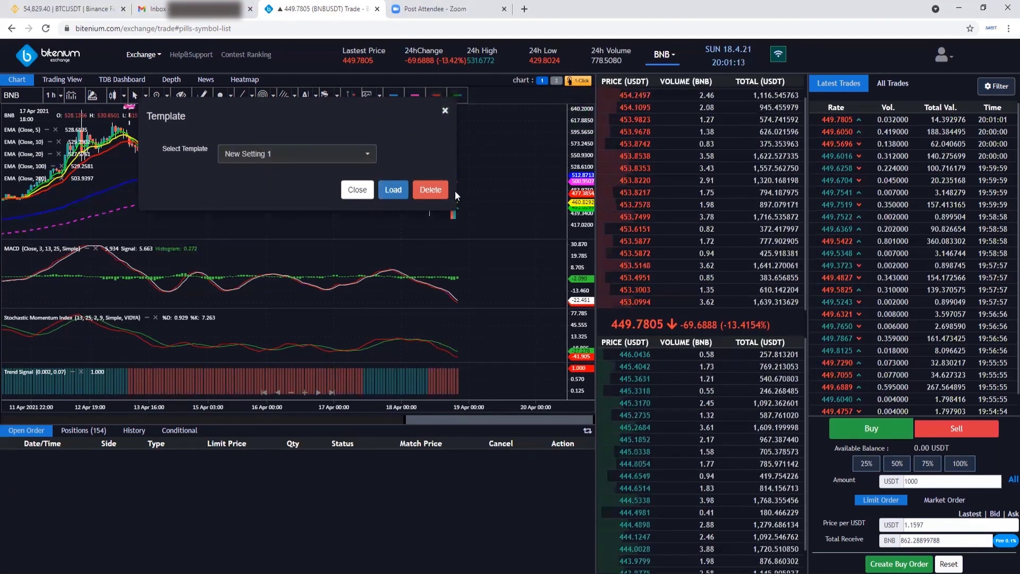
left_click(393, 191)
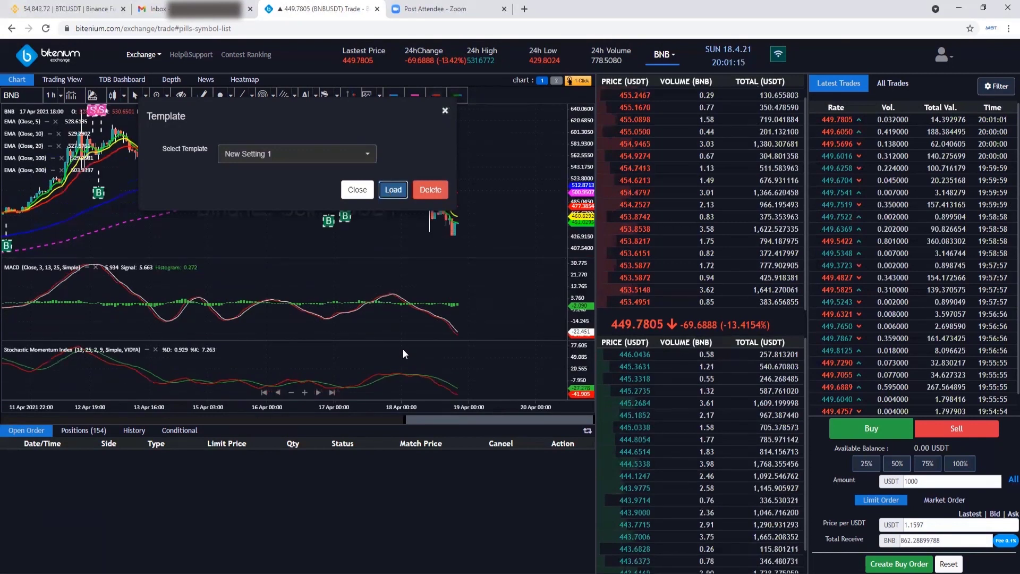
left_click(445, 111)
left_click(367, 96)
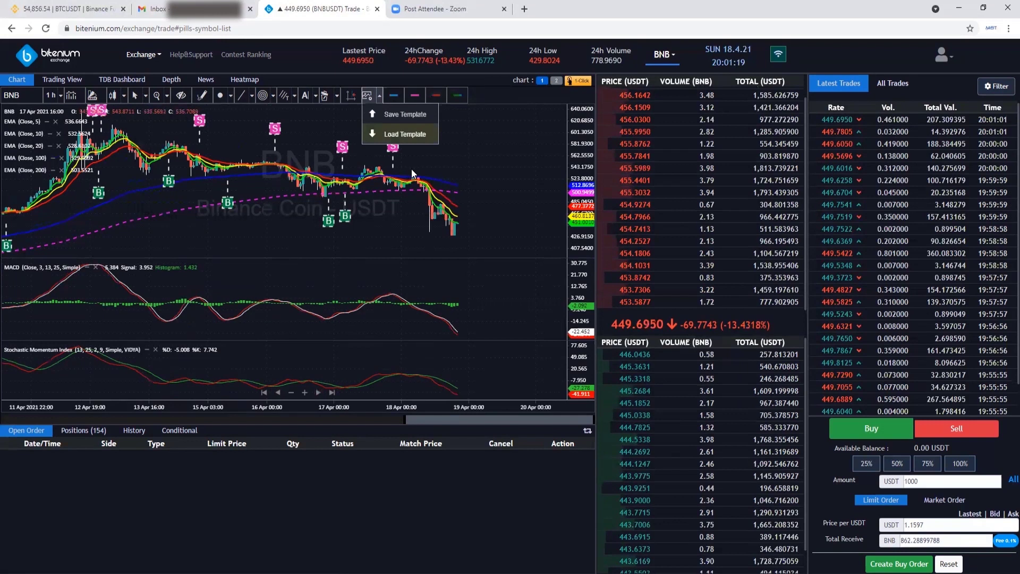
left_click(411, 133)
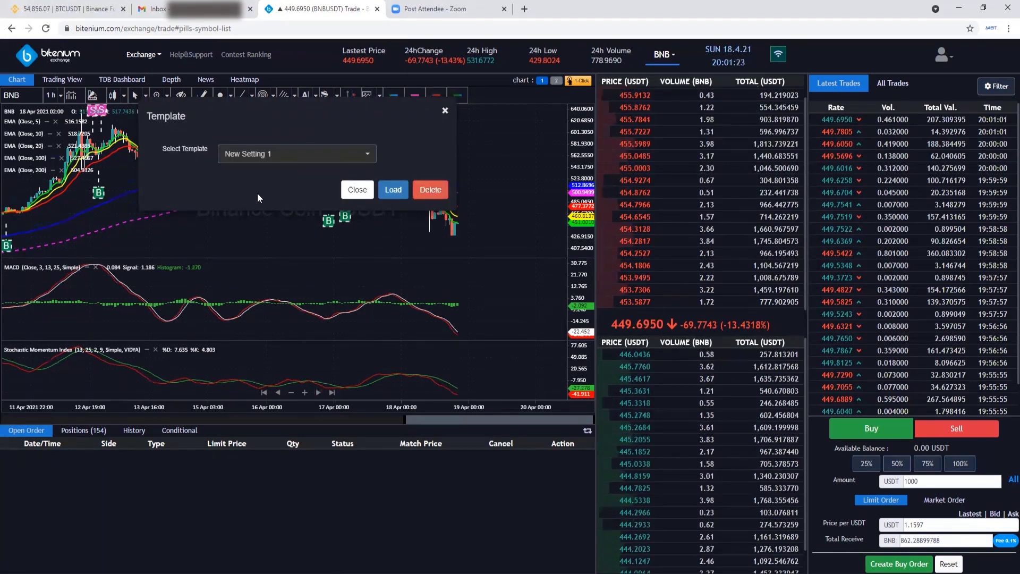
left_click(365, 155)
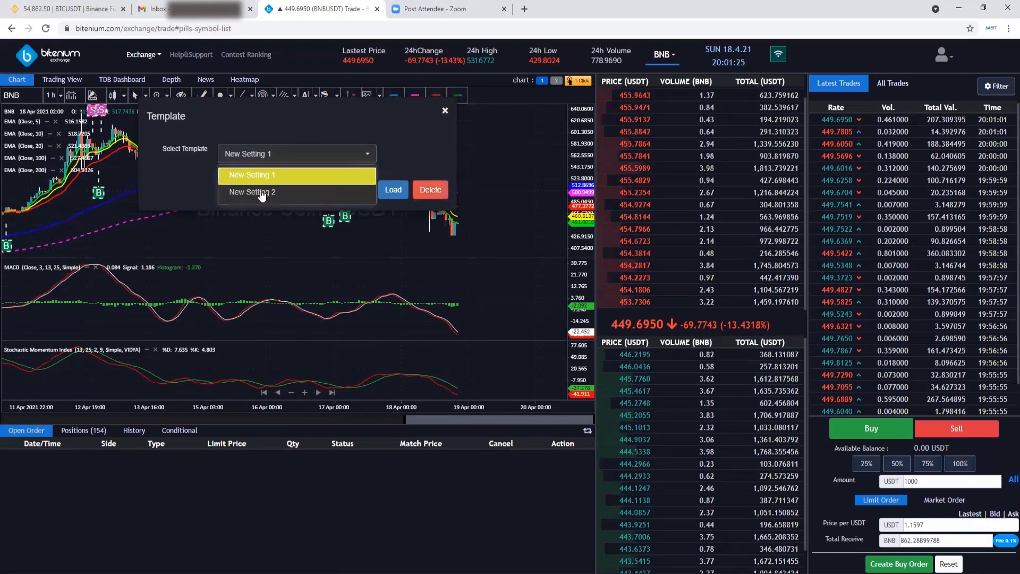
left_click(262, 192)
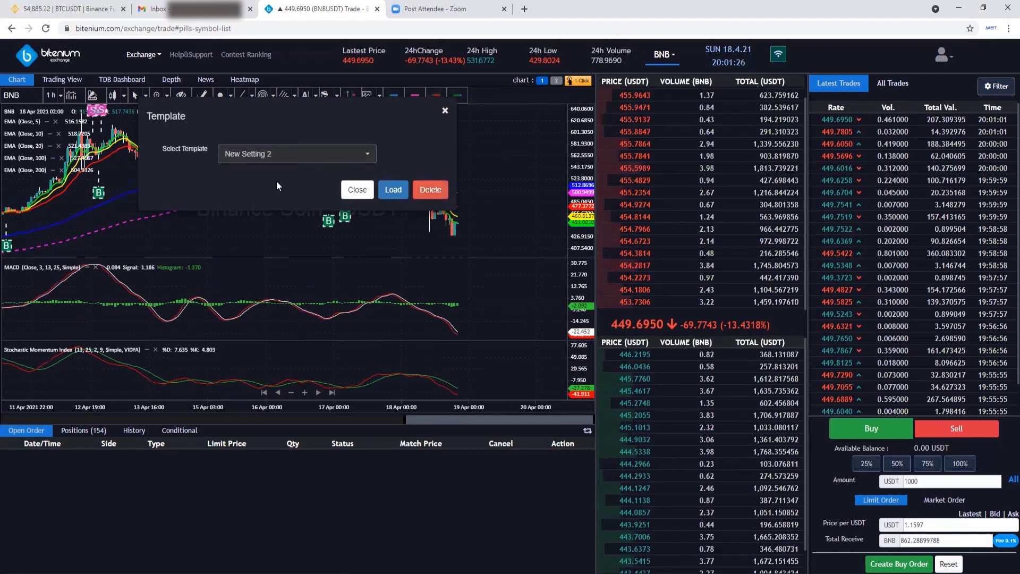
left_click(357, 194)
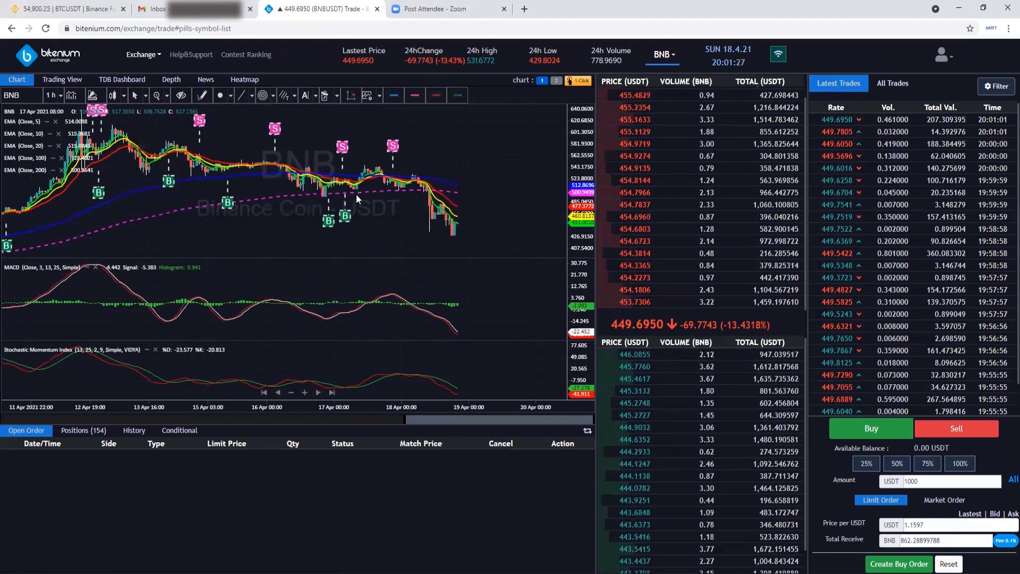
left_click(378, 96)
left_click(385, 134)
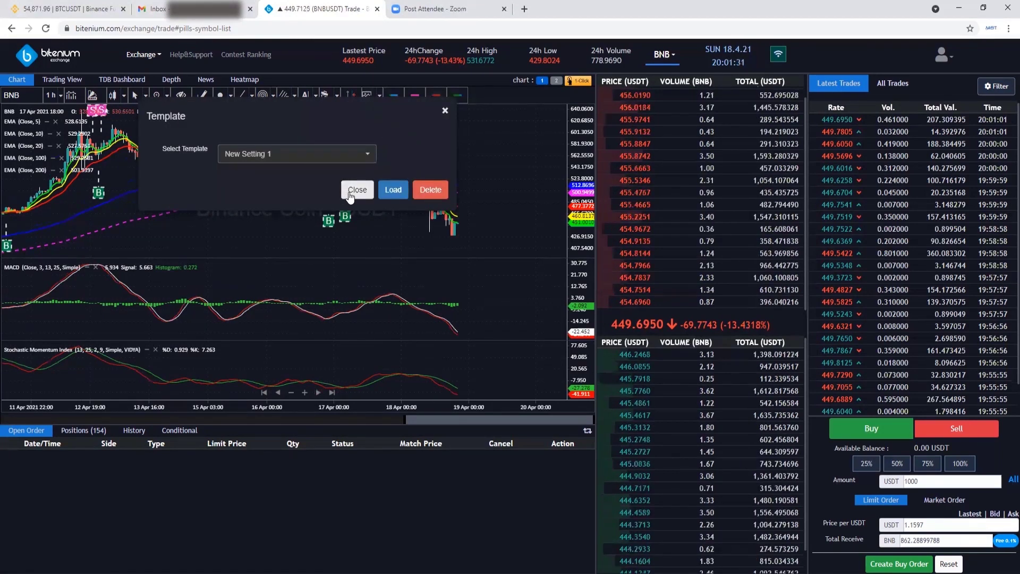
left_click(356, 192)
- Load the saved chart template "New Setting 2" and close the template dialog
left_click(378, 95)
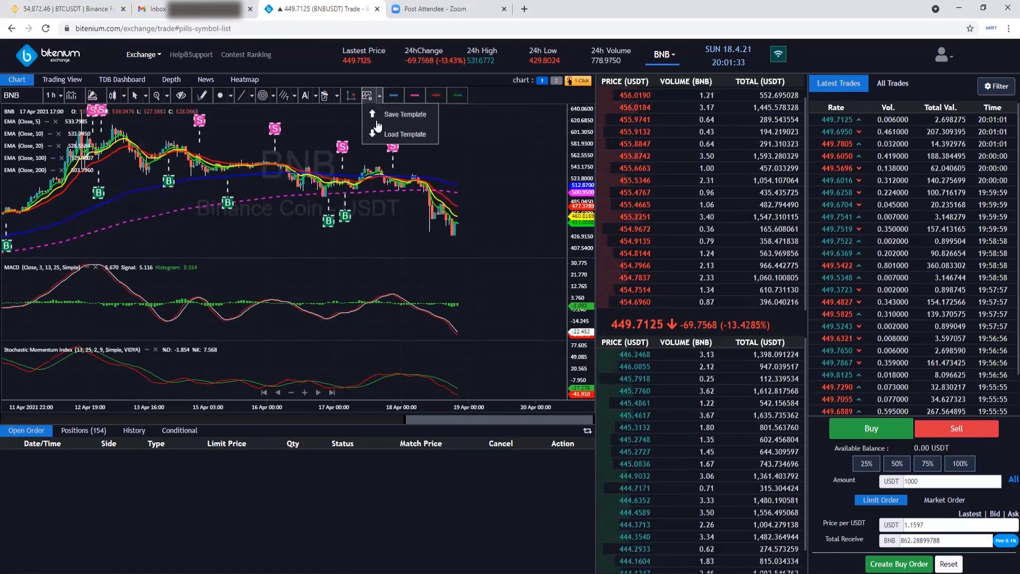
left_click(384, 133)
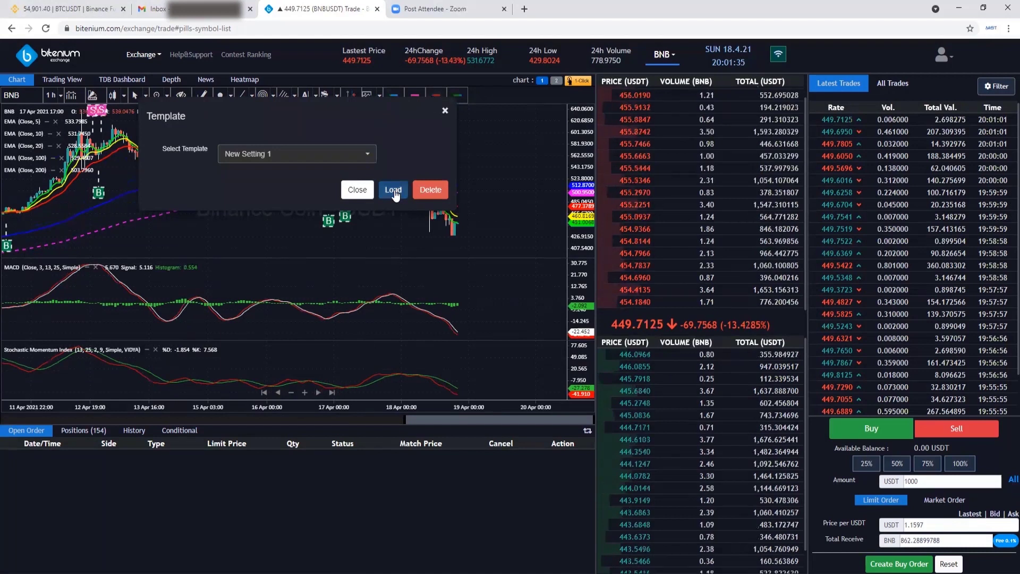
left_click(364, 155)
left_click(265, 195)
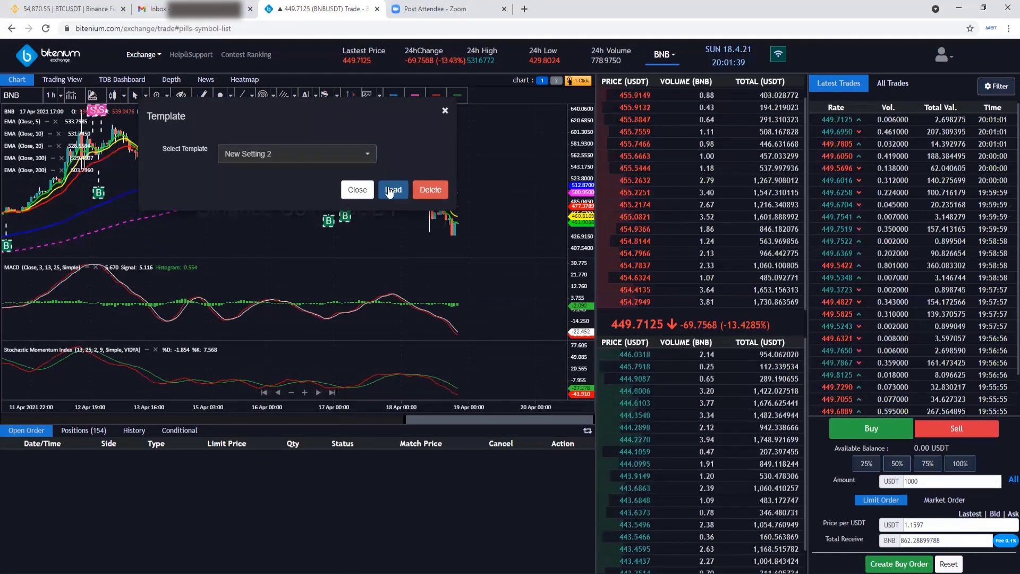
left_click(391, 190)
left_click(445, 112)
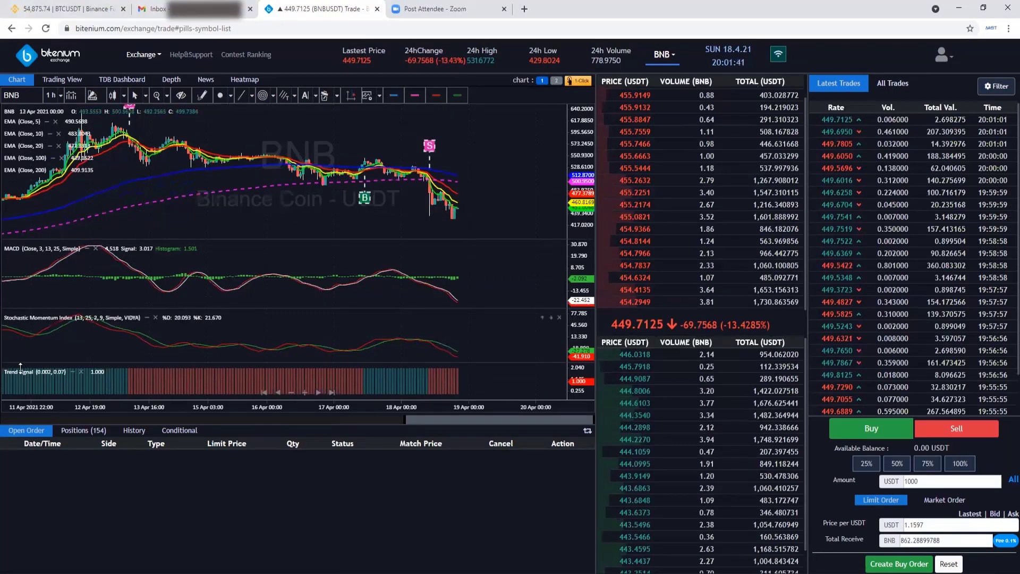
- Switch the chart to the BLINK/USDT pair and set its interval to 5 minutes
scroll(358, 151, "down", 3)
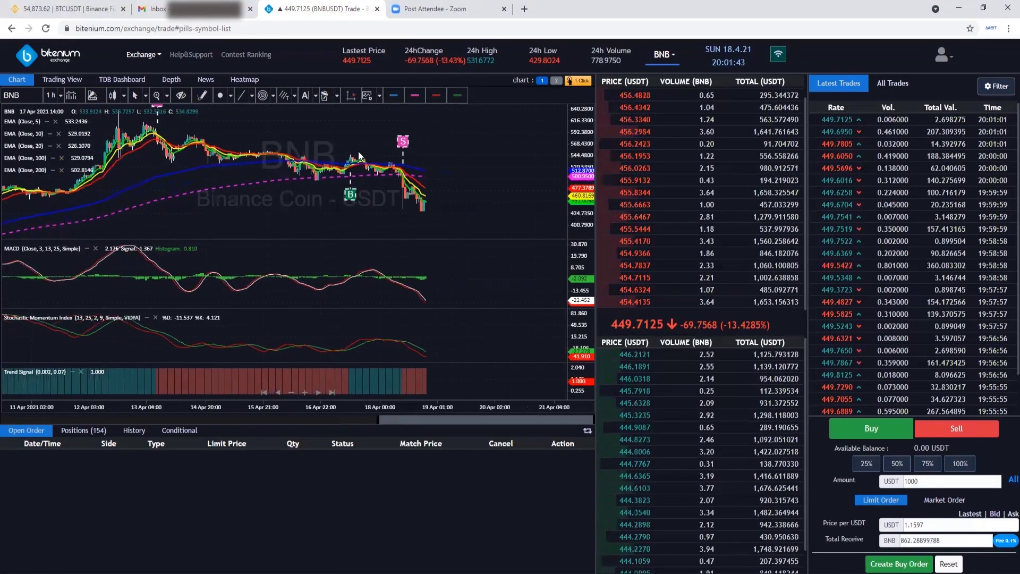
left_click(664, 54)
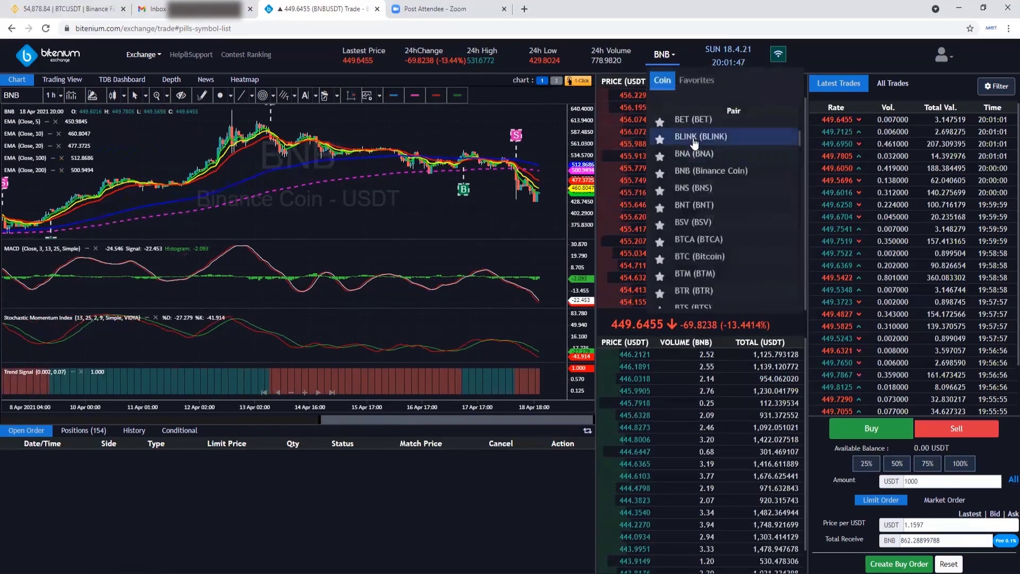
left_click(690, 137)
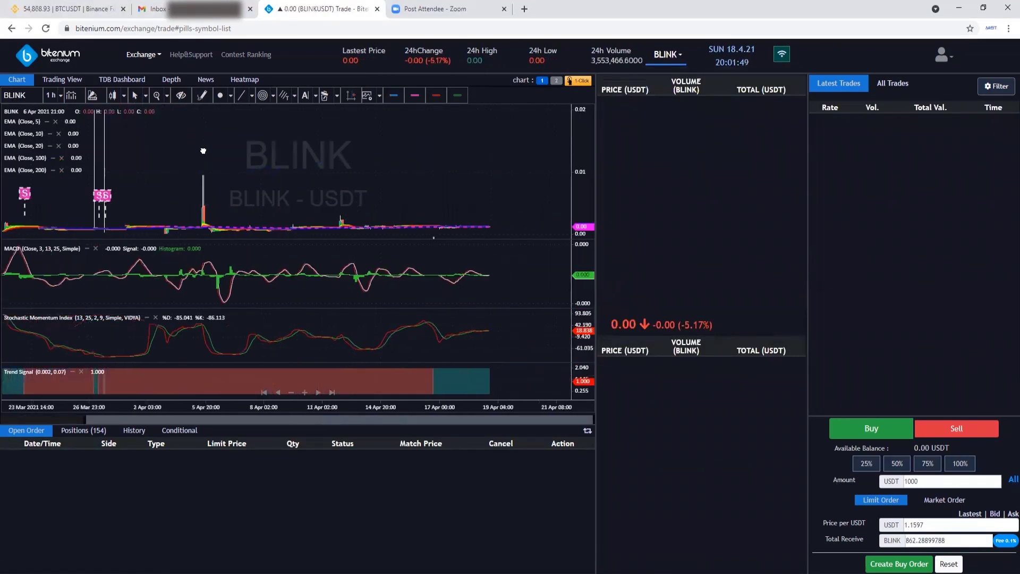
left_click(62, 99)
left_click(81, 130)
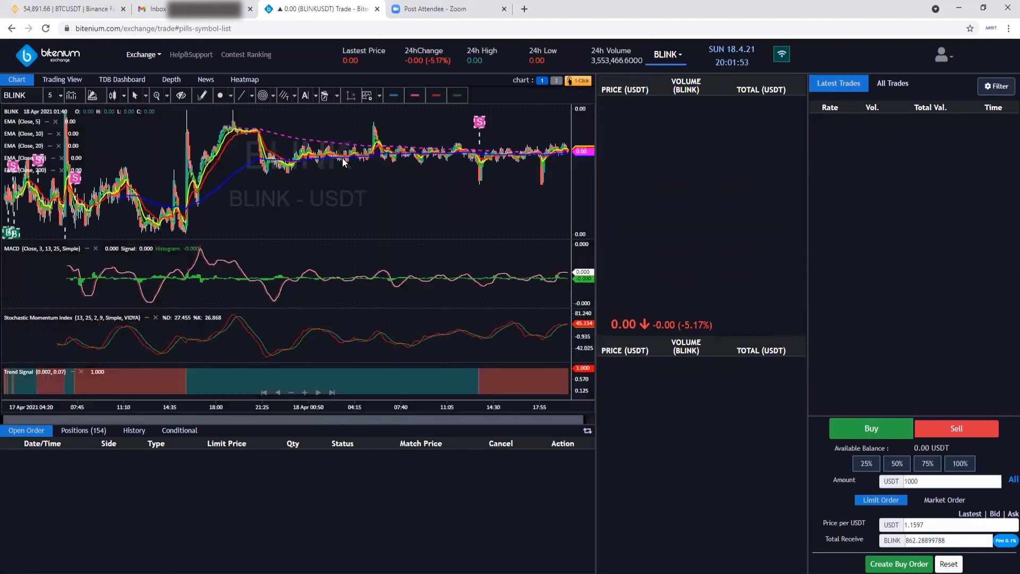
left_click_drag(346, 169, 277, 167)
scroll(376, 180, "down", 5)
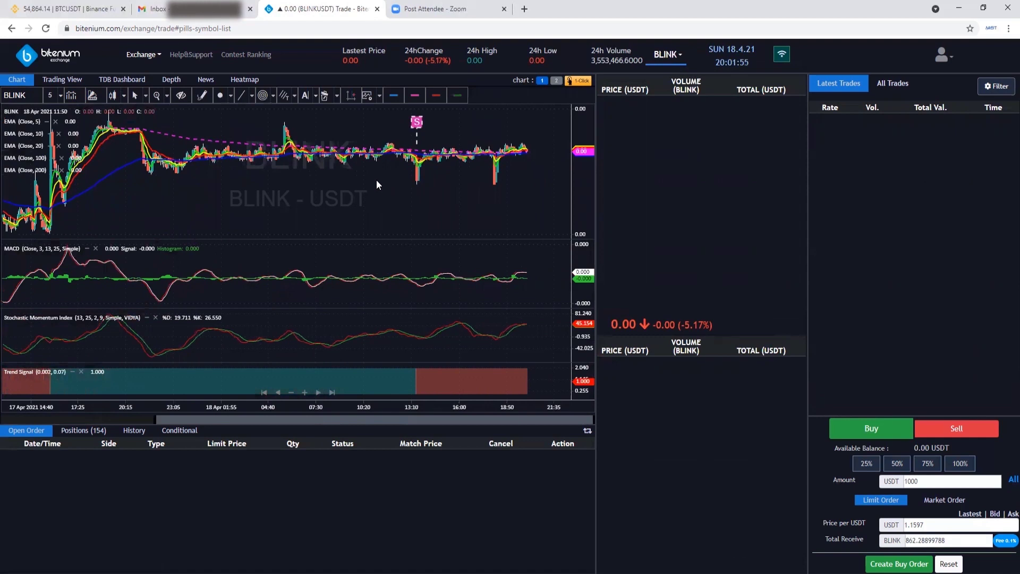
left_click_drag(359, 181, 260, 169)
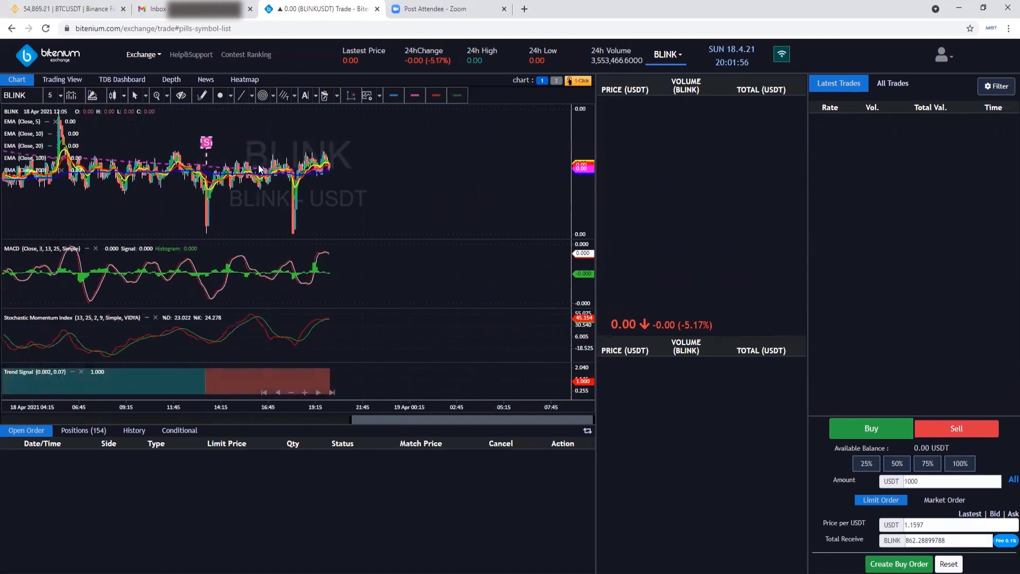
- Switch the trading pair to ETH (Ethereum) and bring its latest candles into view
left_click(679, 55)
scroll(693, 188, "down", 3)
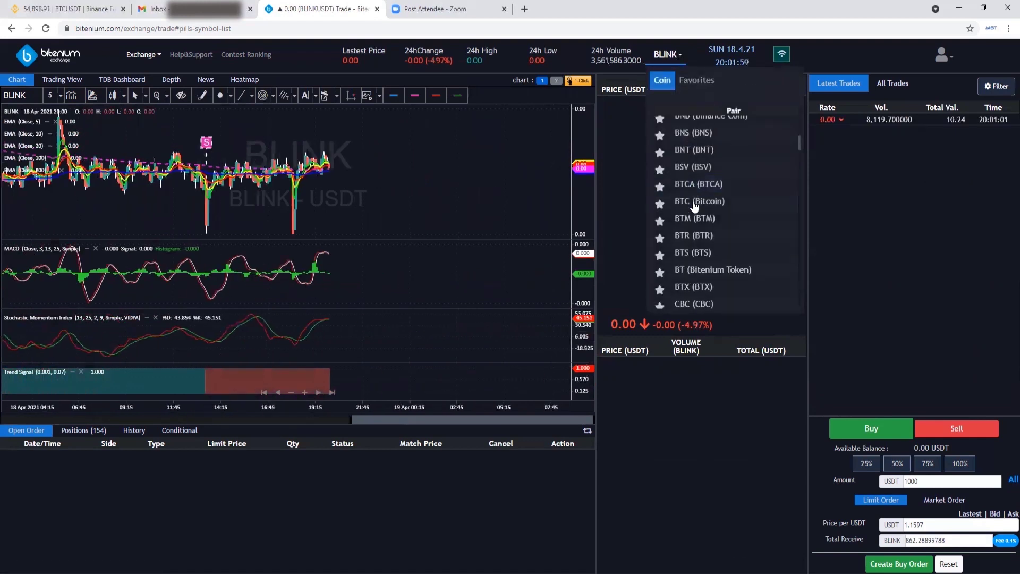
scroll(695, 215, "down", 1)
scroll(695, 215, "down", 6)
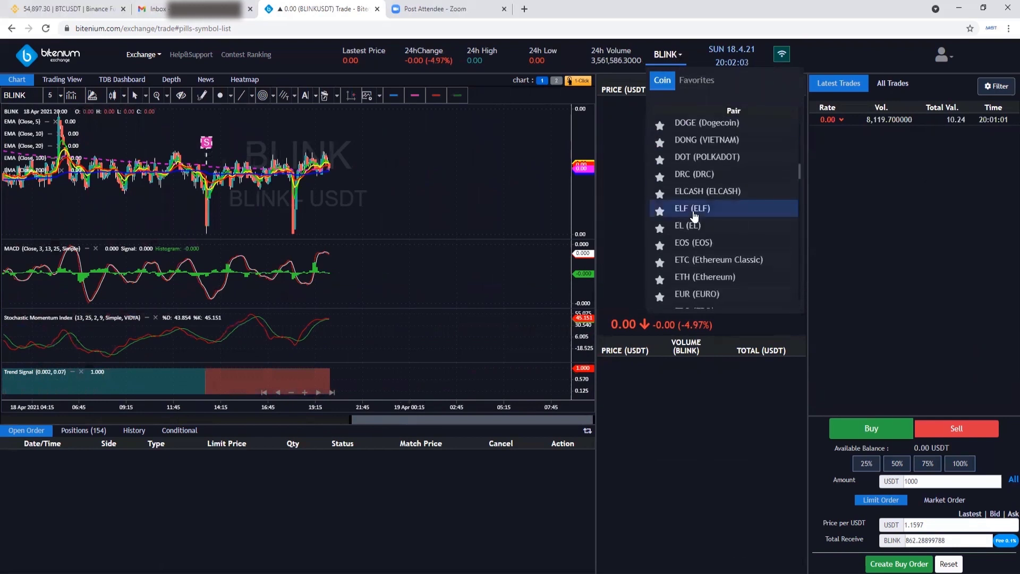
scroll(693, 212, "down", 1)
left_click(693, 221)
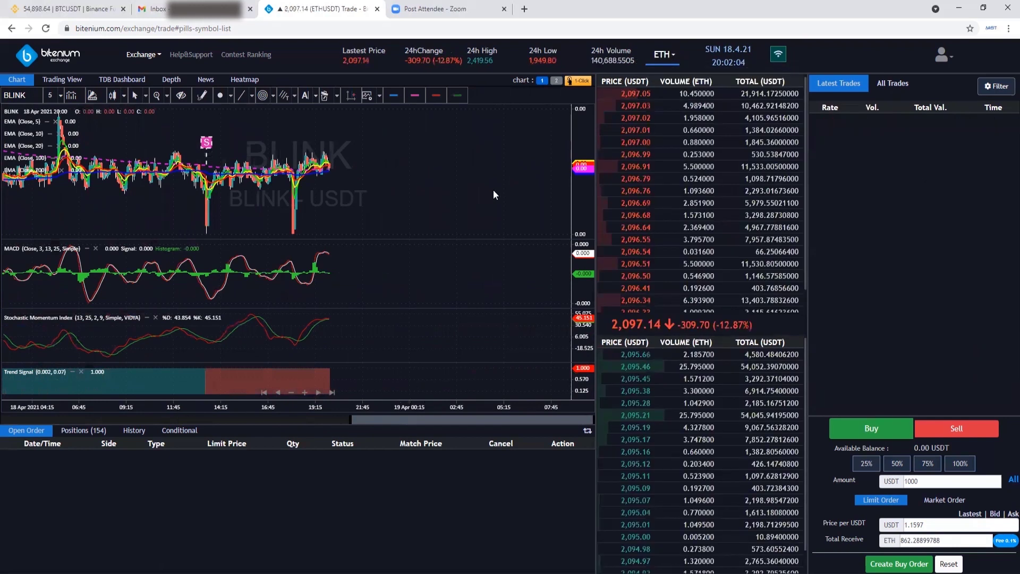
left_click_drag(411, 196, 458, 164)
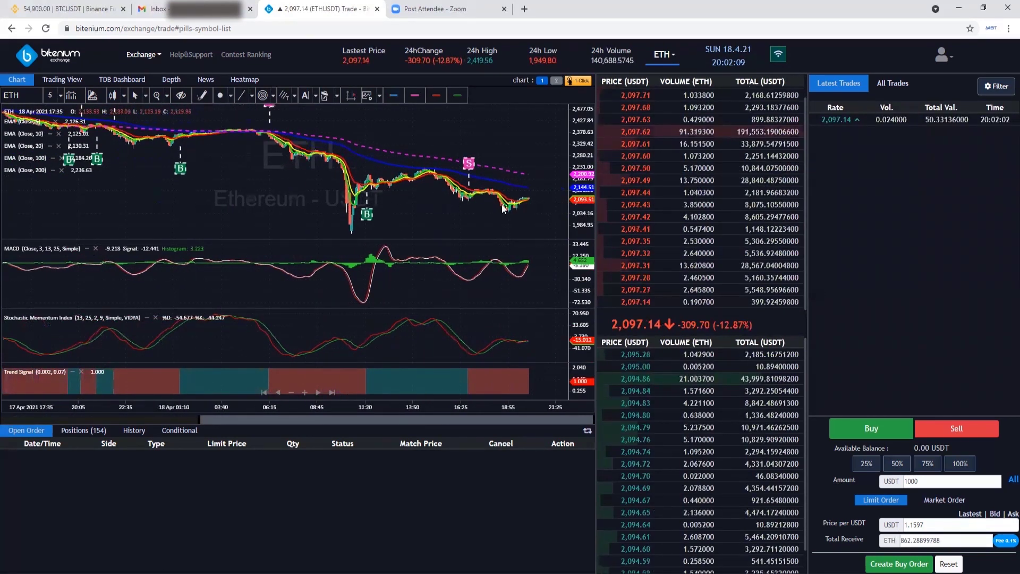
scroll(527, 189, "up", 3)
scroll(413, 186, "right", 5)
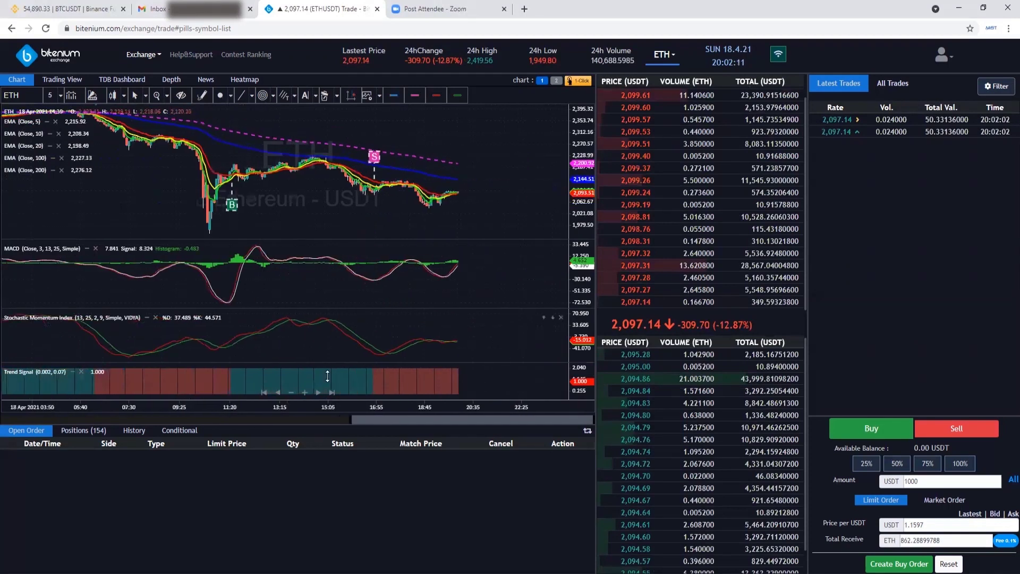
- Resize the chart panes, shrinking the Trend Signal, Stochastic and MACD panes to give the price pane more height
left_click_drag(267, 364, 269, 375)
left_click_drag(300, 309, 304, 326)
left_click_drag(310, 239, 311, 277)
scroll(474, 208, "up", 2)
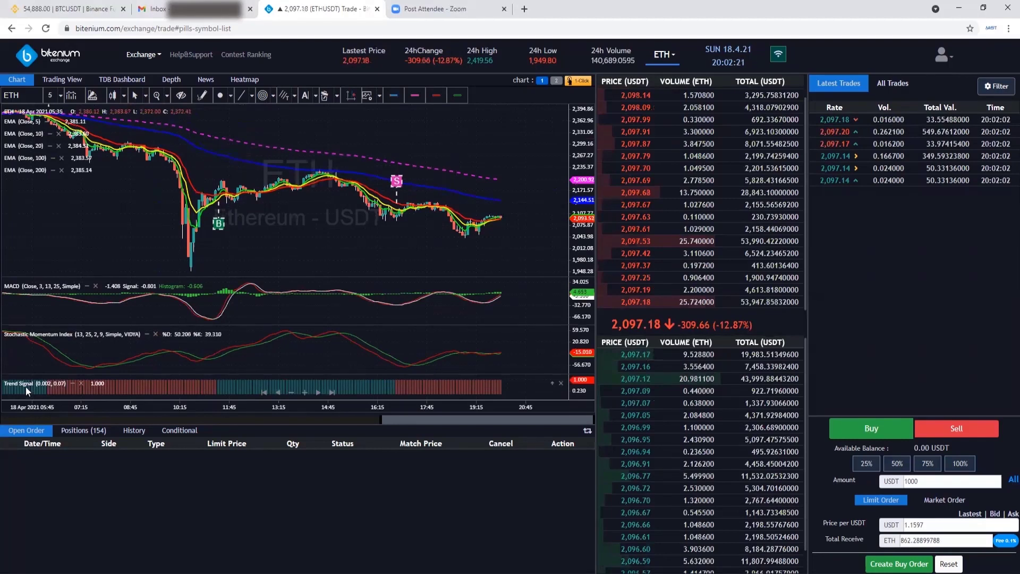
- Turn on Simulate for the MACD to compare its signals on the ETH chart, and turn it off again
left_click(22, 290)
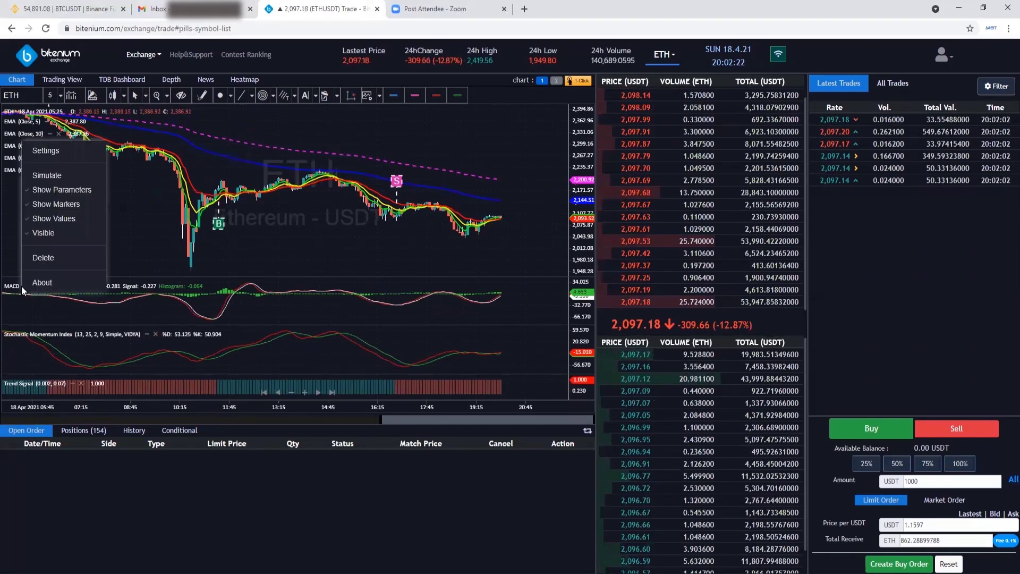
left_click(43, 178)
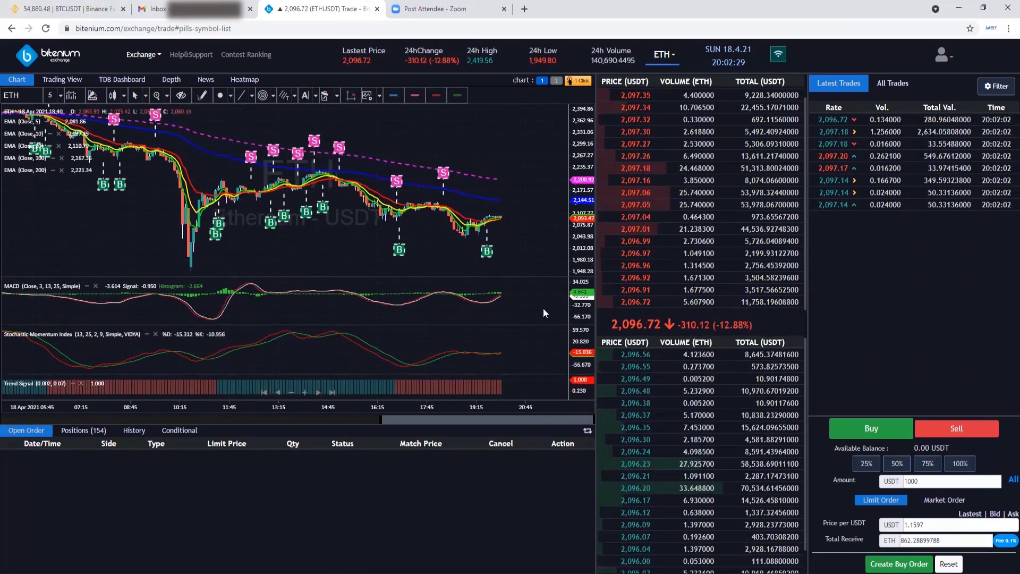
left_click(29, 286)
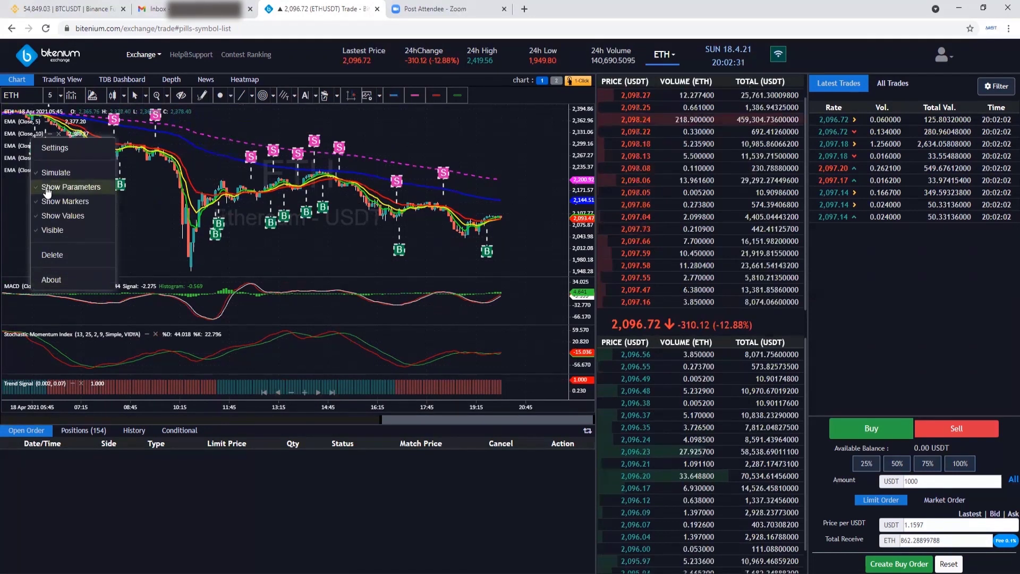
left_click(56, 172)
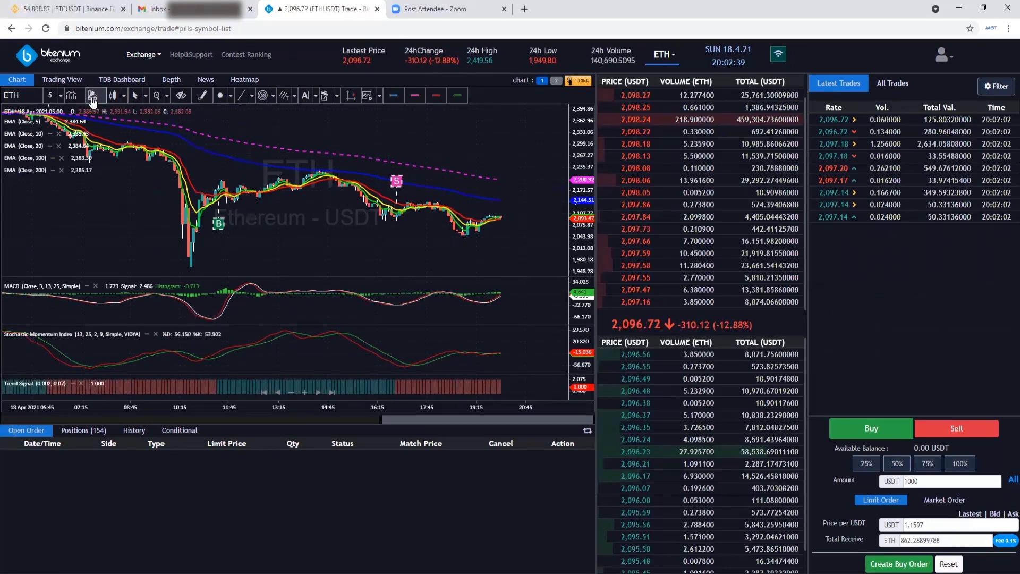
left_click(121, 99)
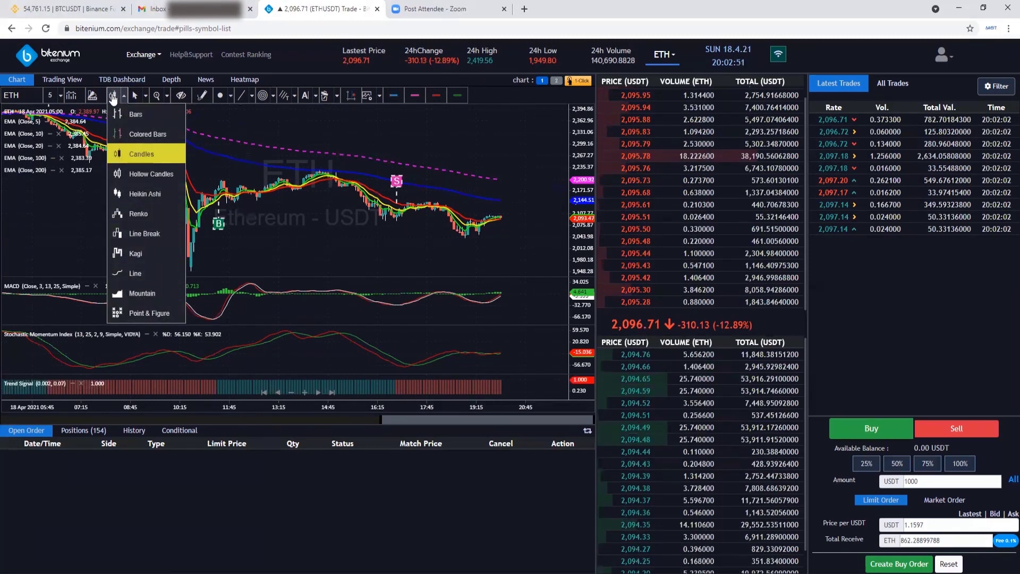
left_click(166, 99)
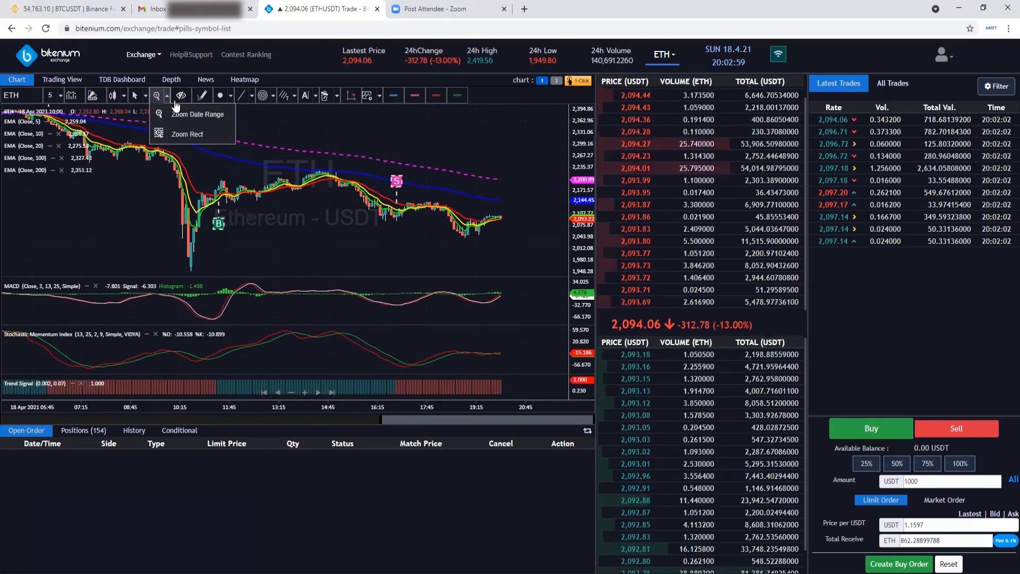
- Draw a rectangle on the ETH price chart and resize it to enclose the price range from the sharp drop's rebound to the latest candles
left_click(251, 97)
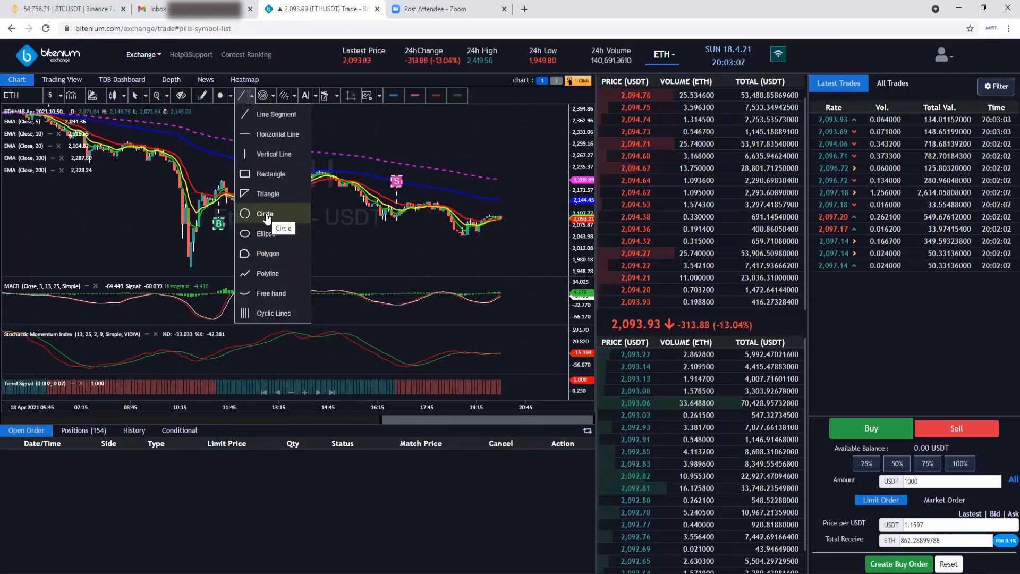
left_click(270, 174)
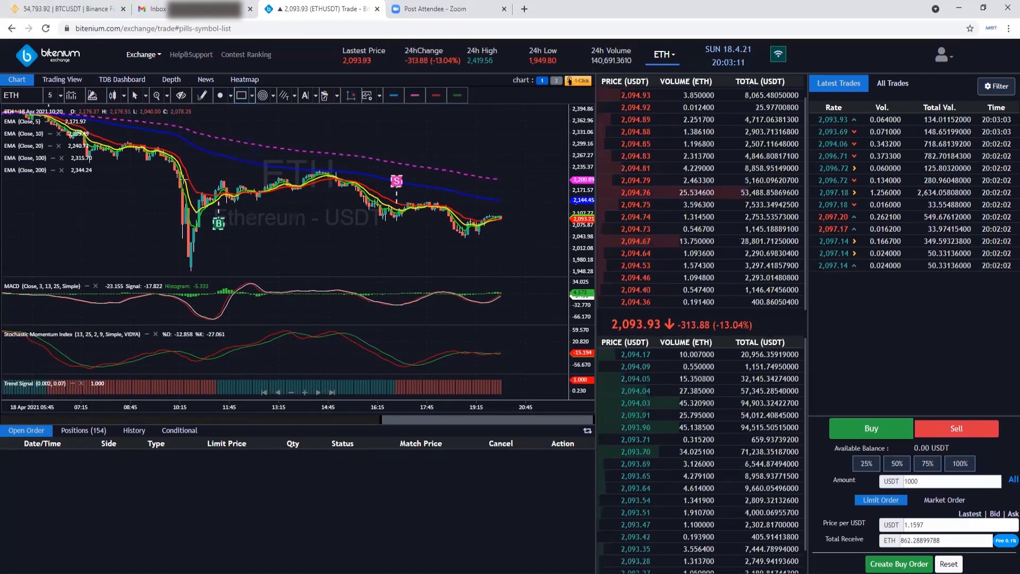
left_click_drag(301, 252, 349, 260)
left_click_drag(436, 264, 501, 199)
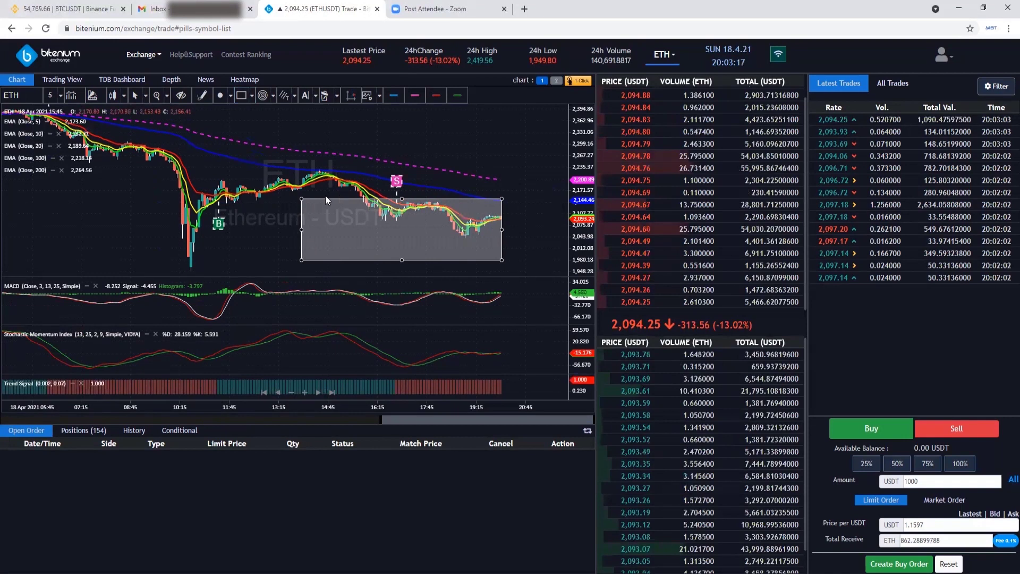
left_click_drag(301, 198, 193, 181)
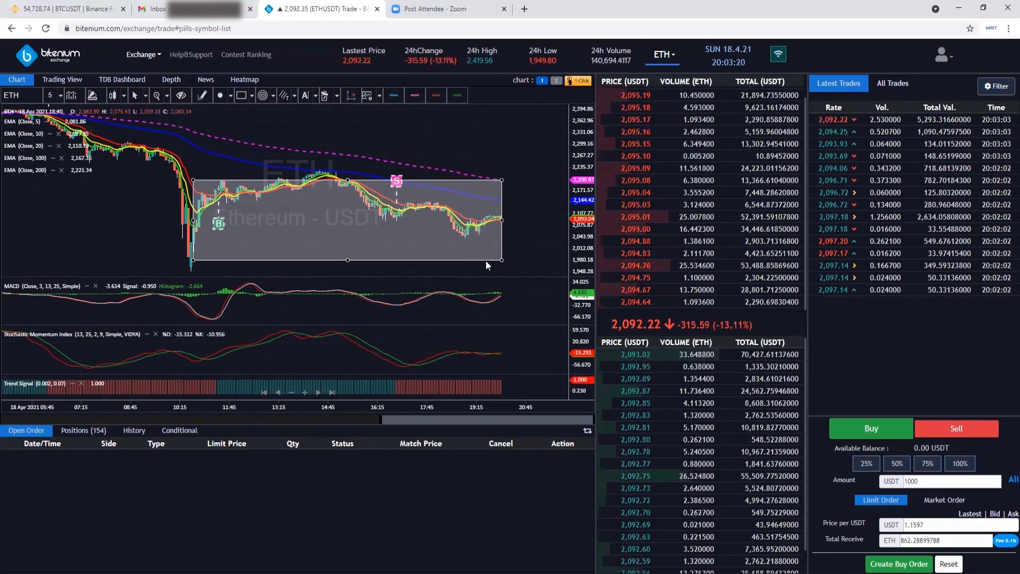
mouse_move(503, 180)
left_mouse_down()
mouse_move(511, 164)
mouse_move(505, 171)
left_mouse_up()
left_click_drag(503, 257, 503, 236)
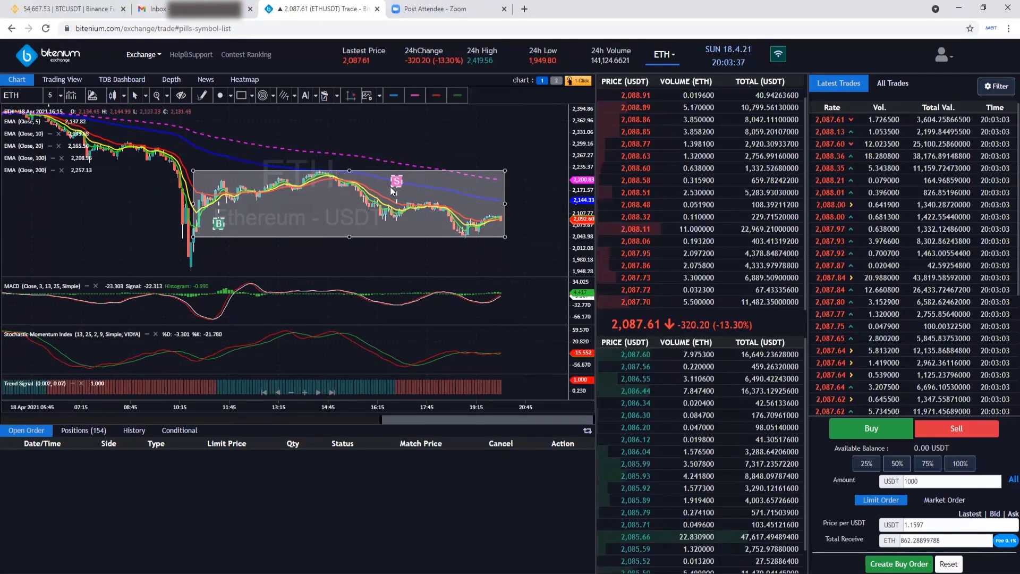
- Delete the rectangle from the ETH price chart
right_click(353, 169)
left_click(382, 207)
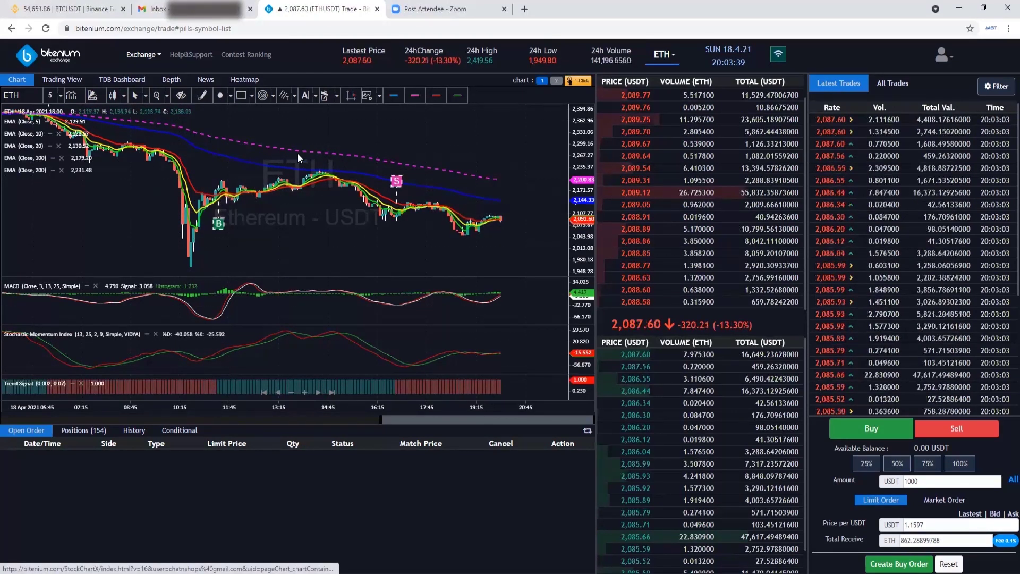
- Draw Fibonacci Retracements across the ETH price chart from the high at about 2,396 down to the low at about 1,951
left_click(252, 96)
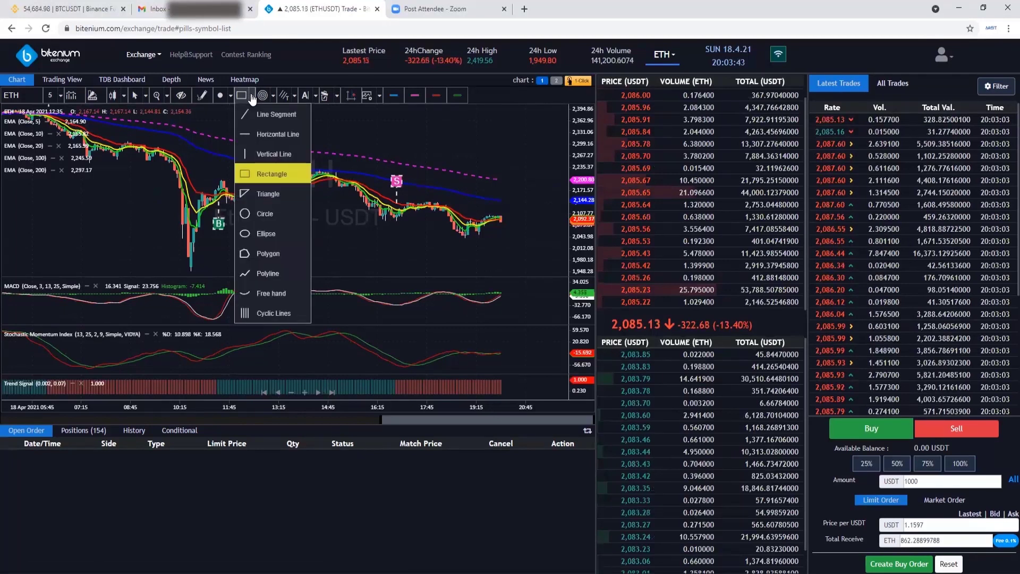
left_click(272, 99)
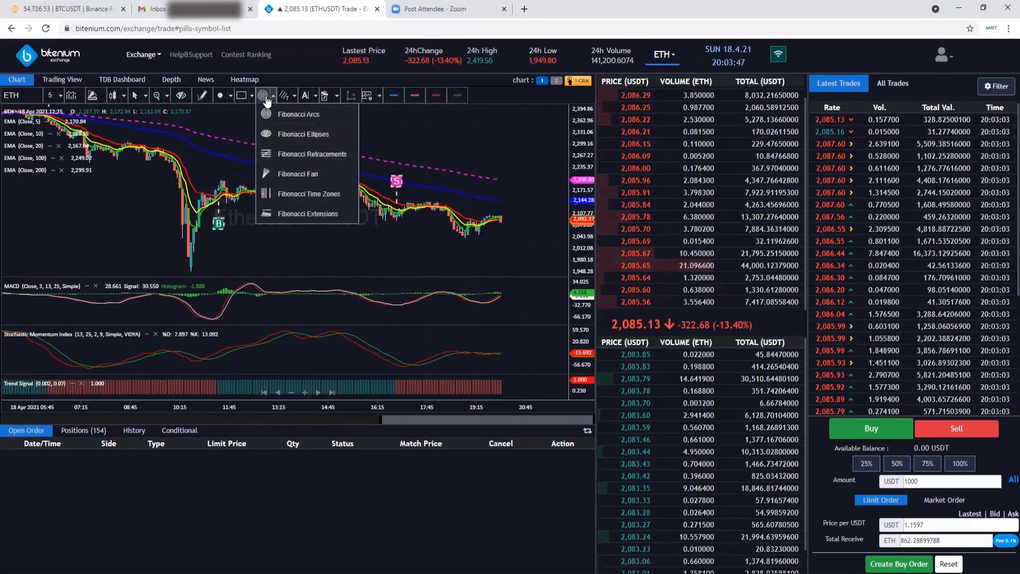
left_click(281, 154)
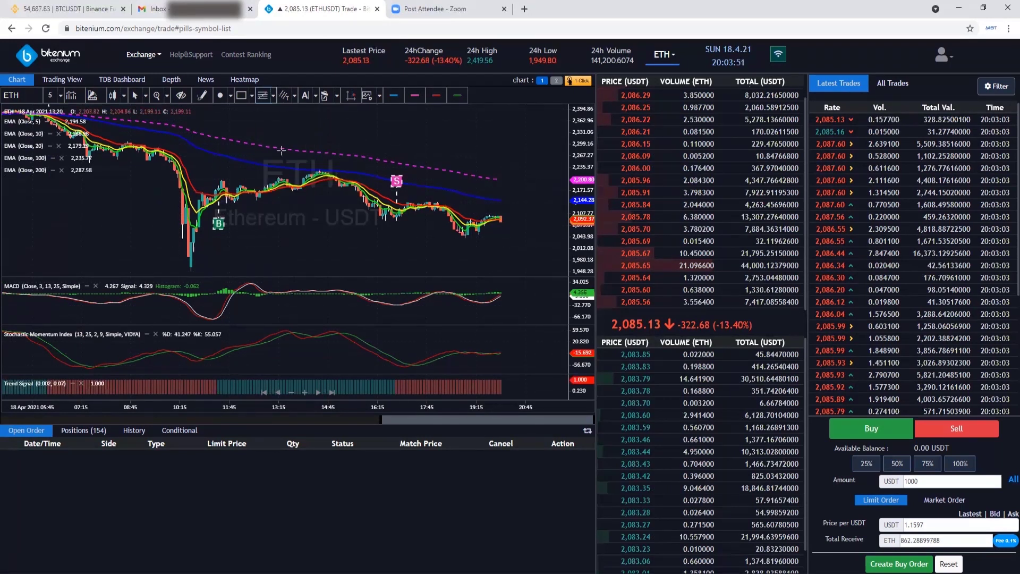
left_click(272, 97)
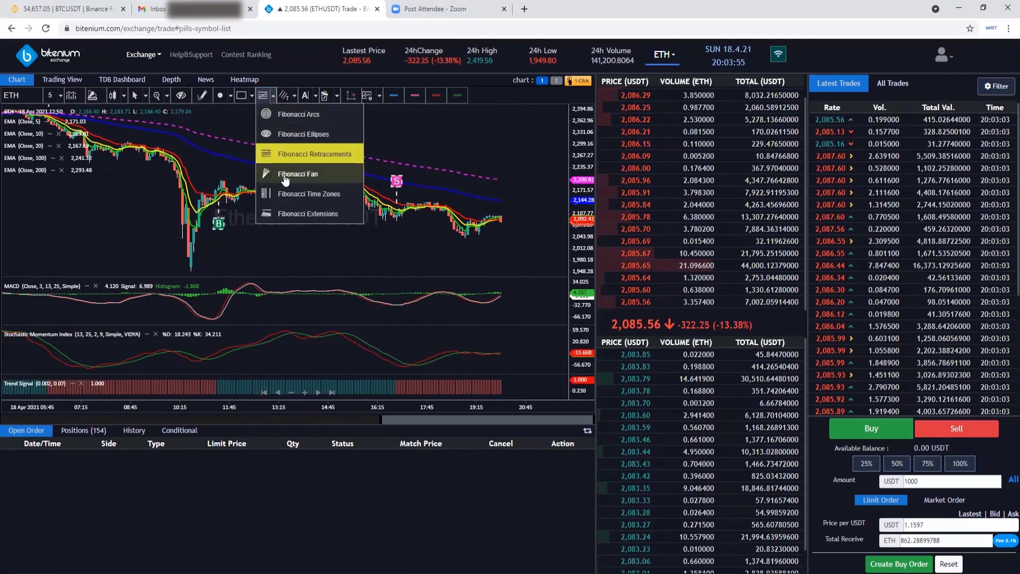
left_click(290, 158)
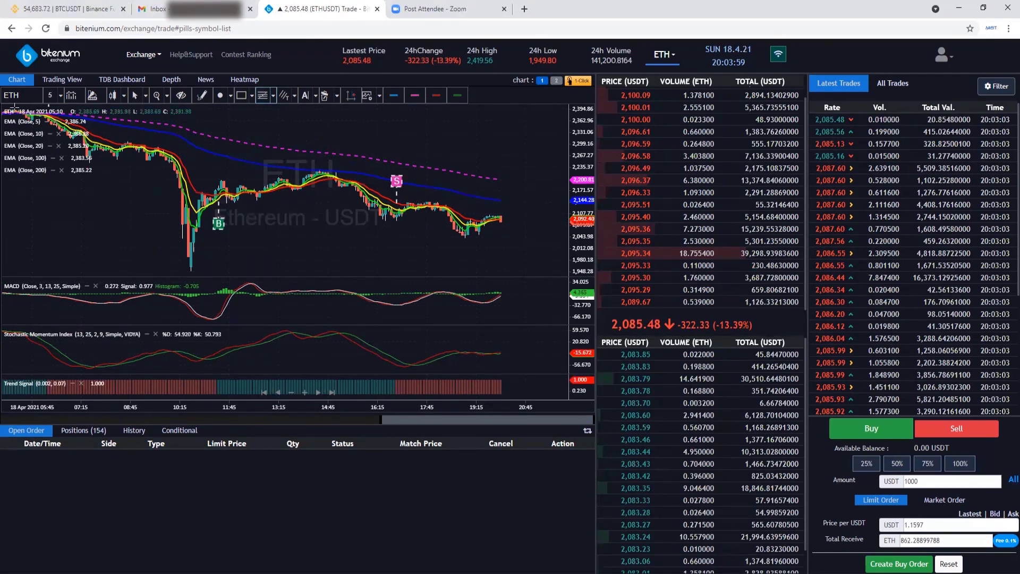
left_click_drag(14, 109, 536, 271)
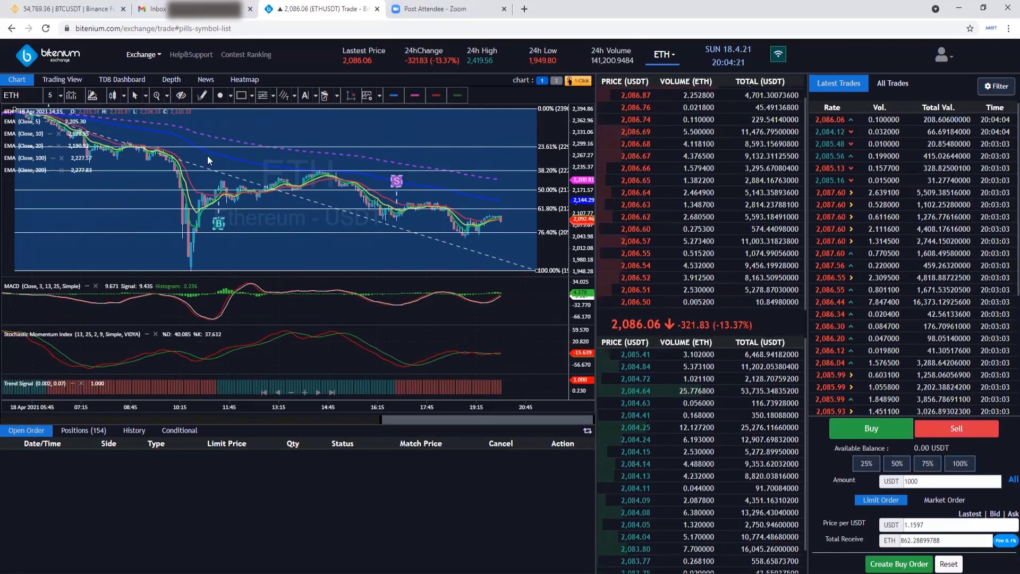
scroll(194, 152, "down", 3)
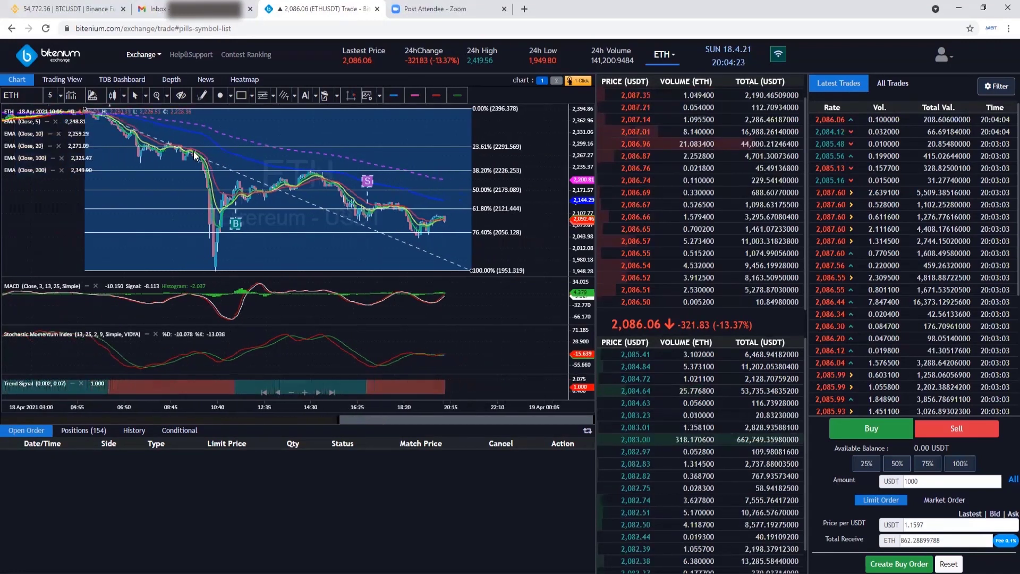
scroll(194, 153, "down", 1)
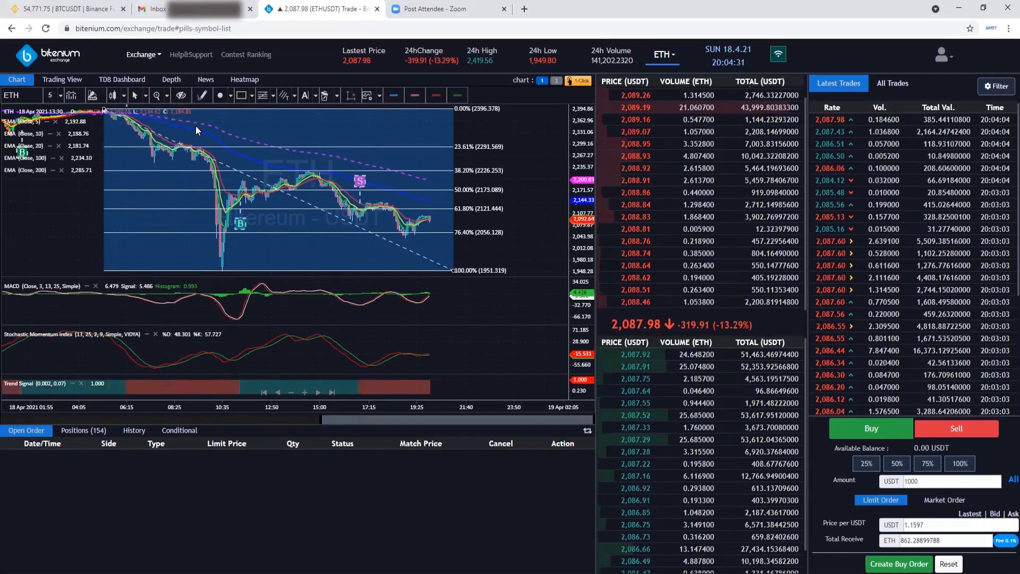
- Delete all drawings and all indicators from the ETH chart
left_click(295, 97)
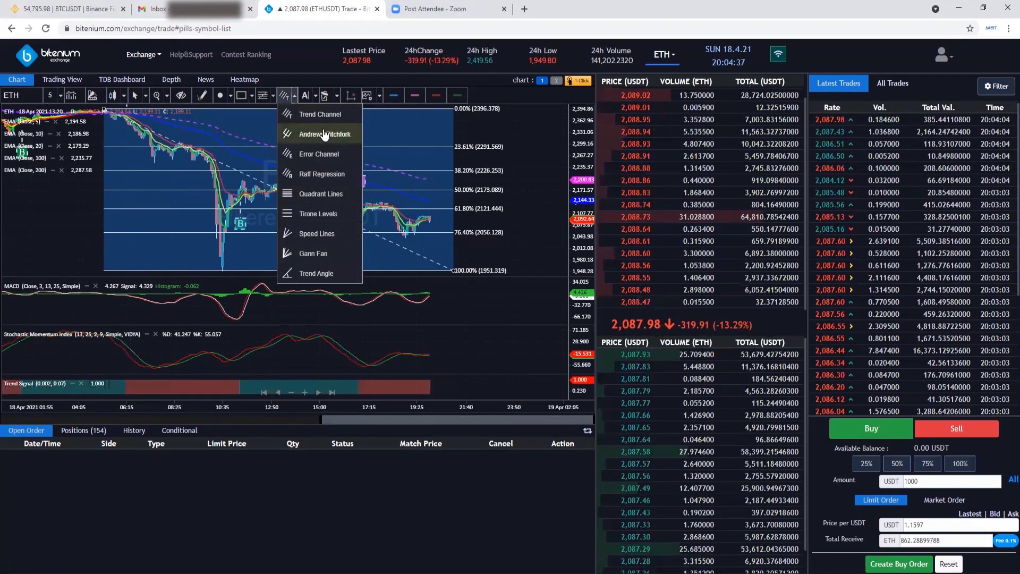
left_click(338, 97)
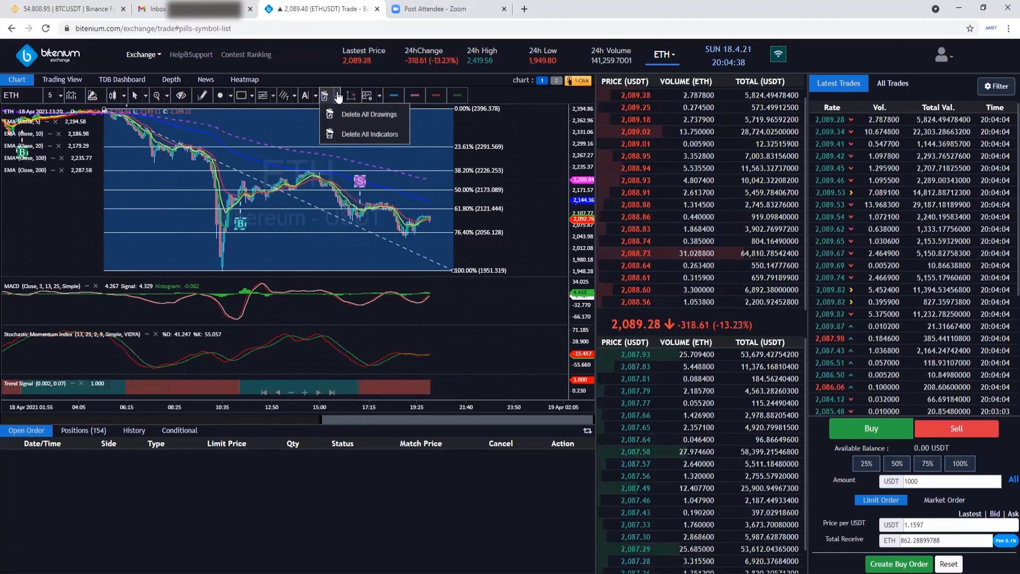
left_click(386, 121)
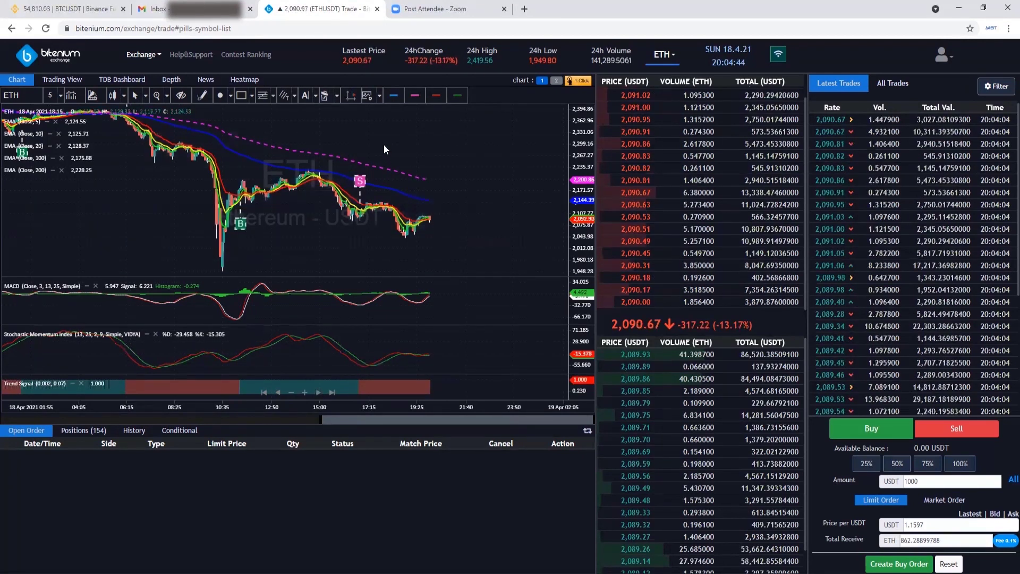
left_click(336, 95)
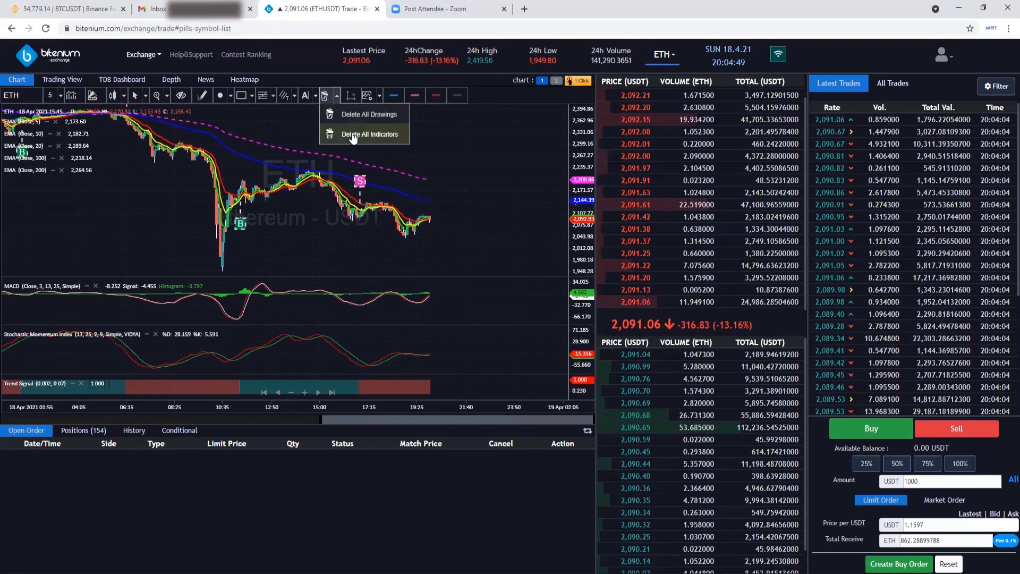
left_click(353, 136)
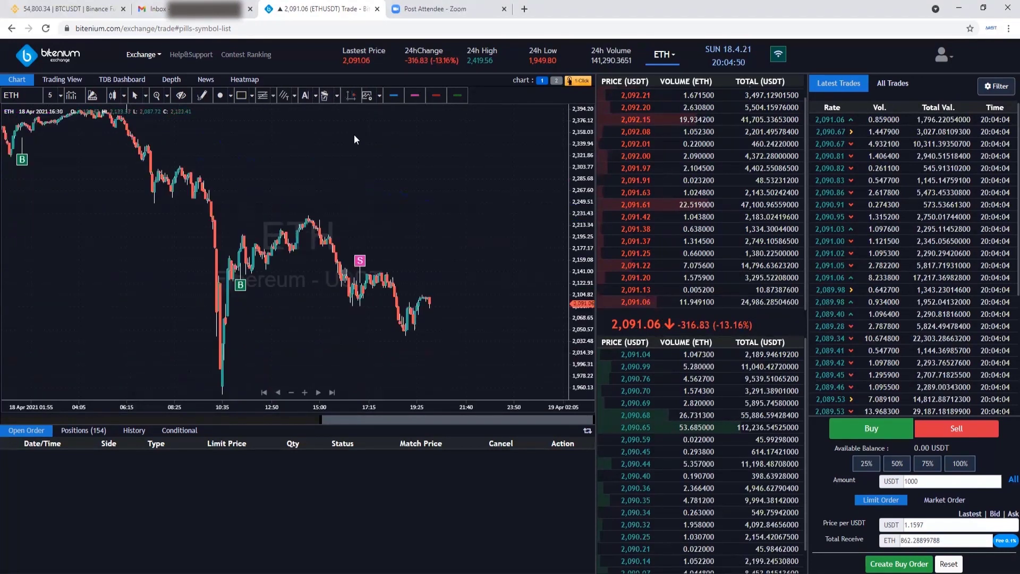
- Load the saved template New Setting 2 onto the ETH chart and close the template dialog
left_click(379, 95)
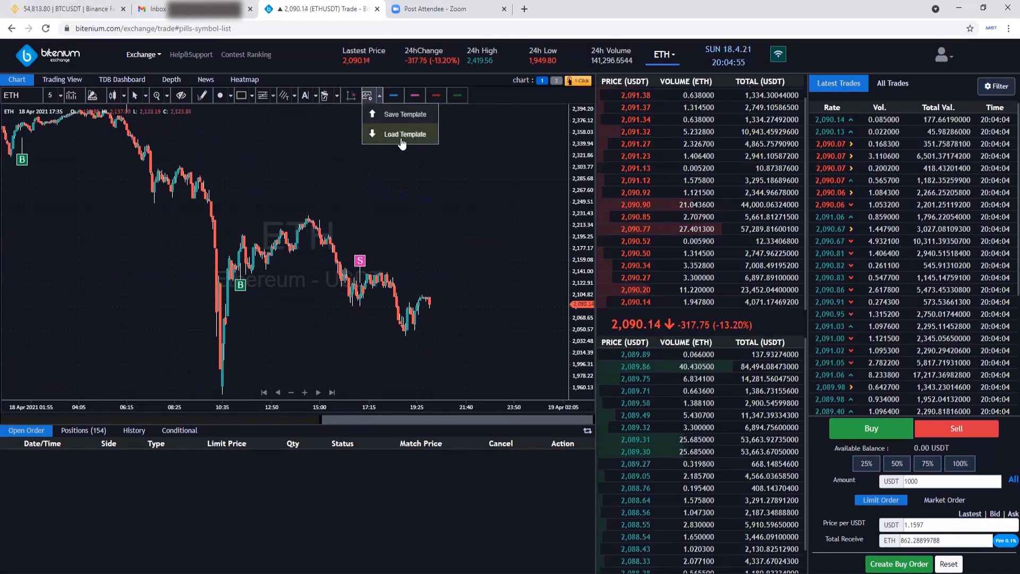
left_click(401, 136)
left_click(342, 159)
left_click(351, 191)
left_click(392, 194)
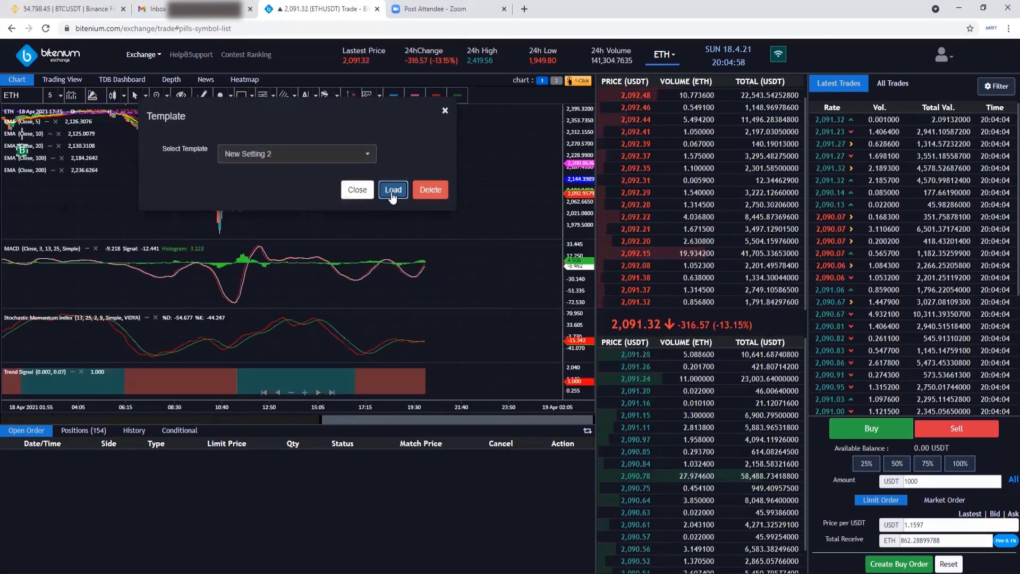
left_click(446, 112)
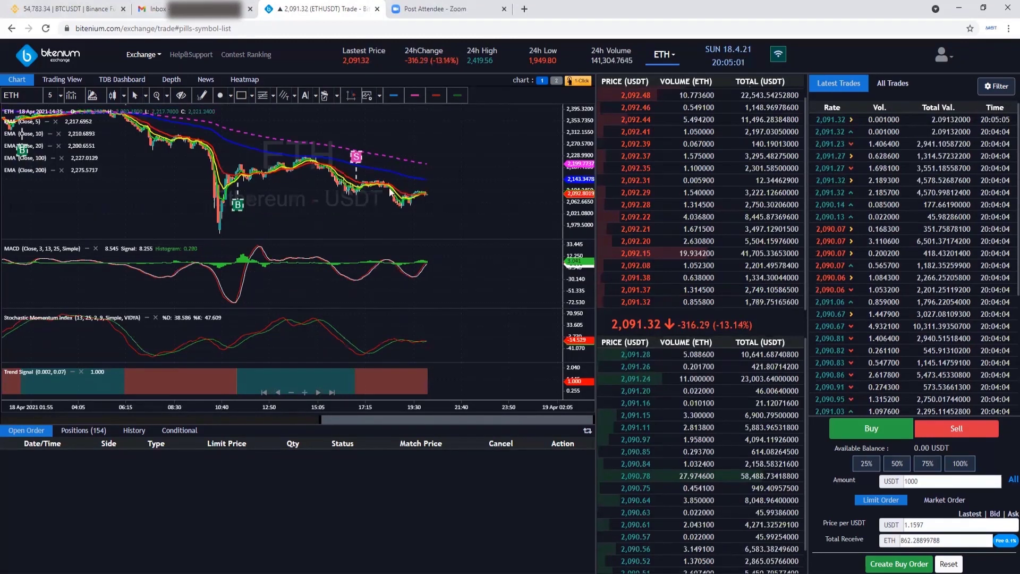
left_click(376, 101)
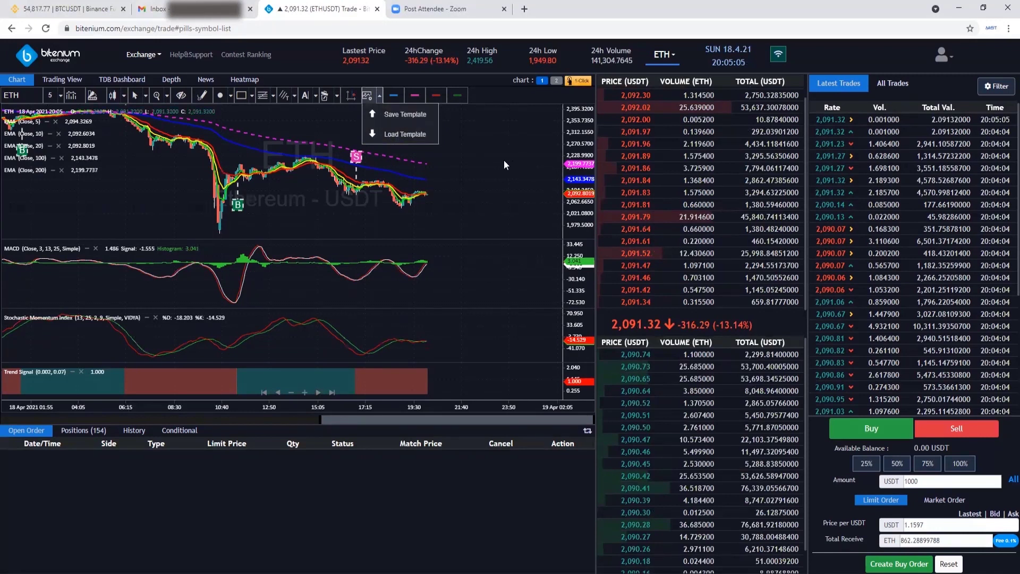
left_click(482, 155)
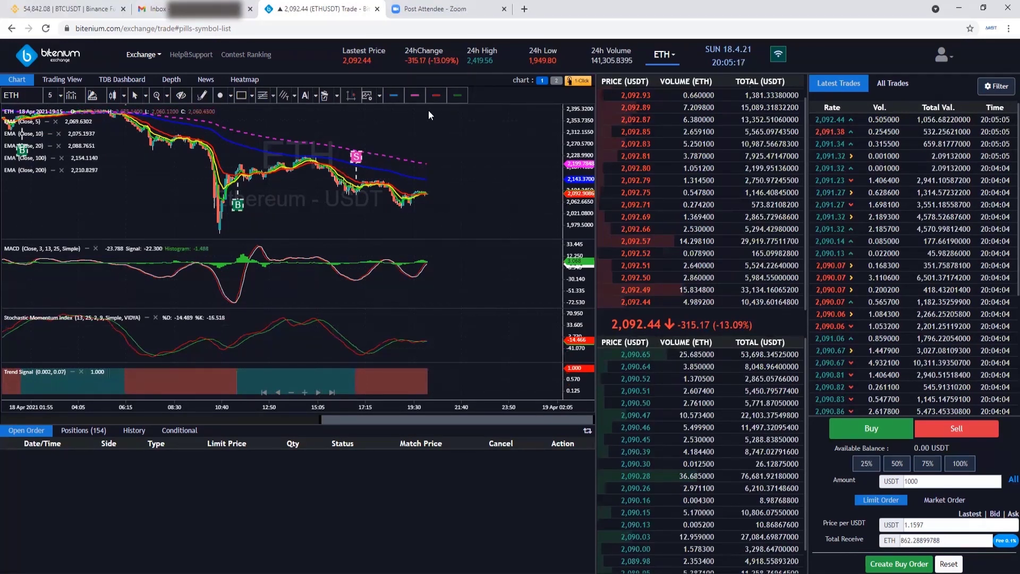
- Start the blue trading trendline tool on the ETH chart
mouse_move(291, 139)
left_mouse_down()
mouse_move(345, 145)
mouse_move(307, 139)
left_mouse_up()
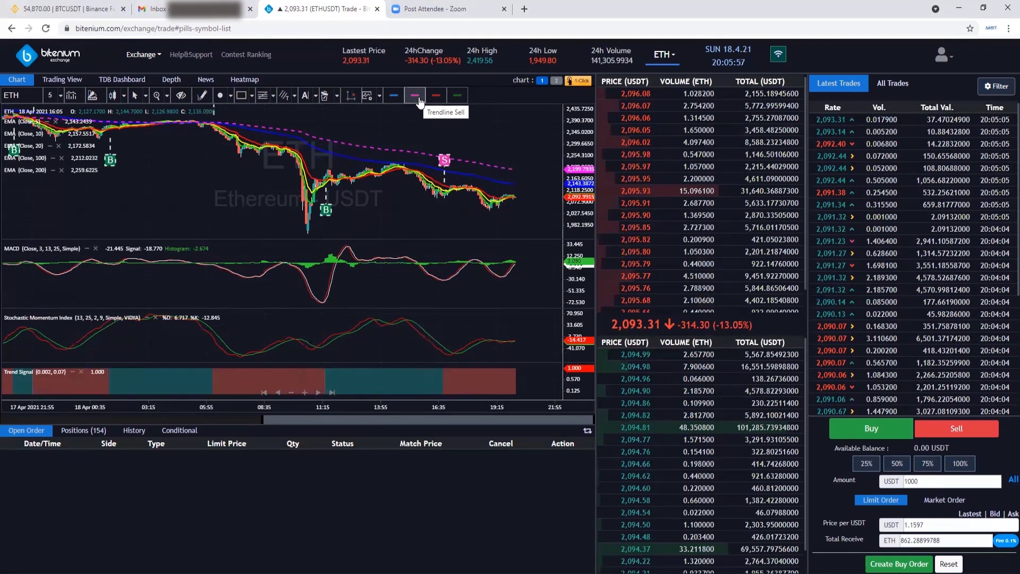
left_click(393, 99)
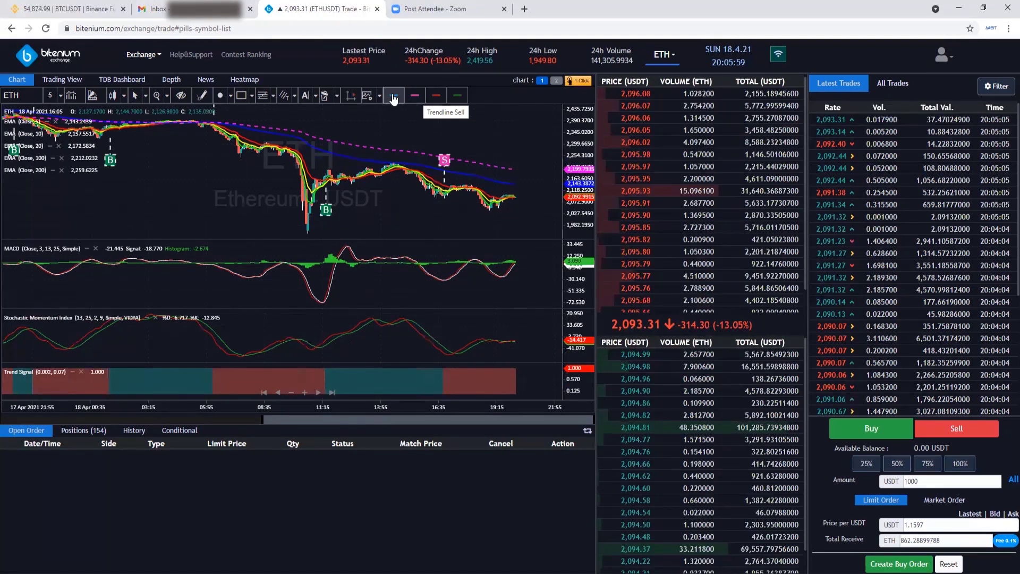